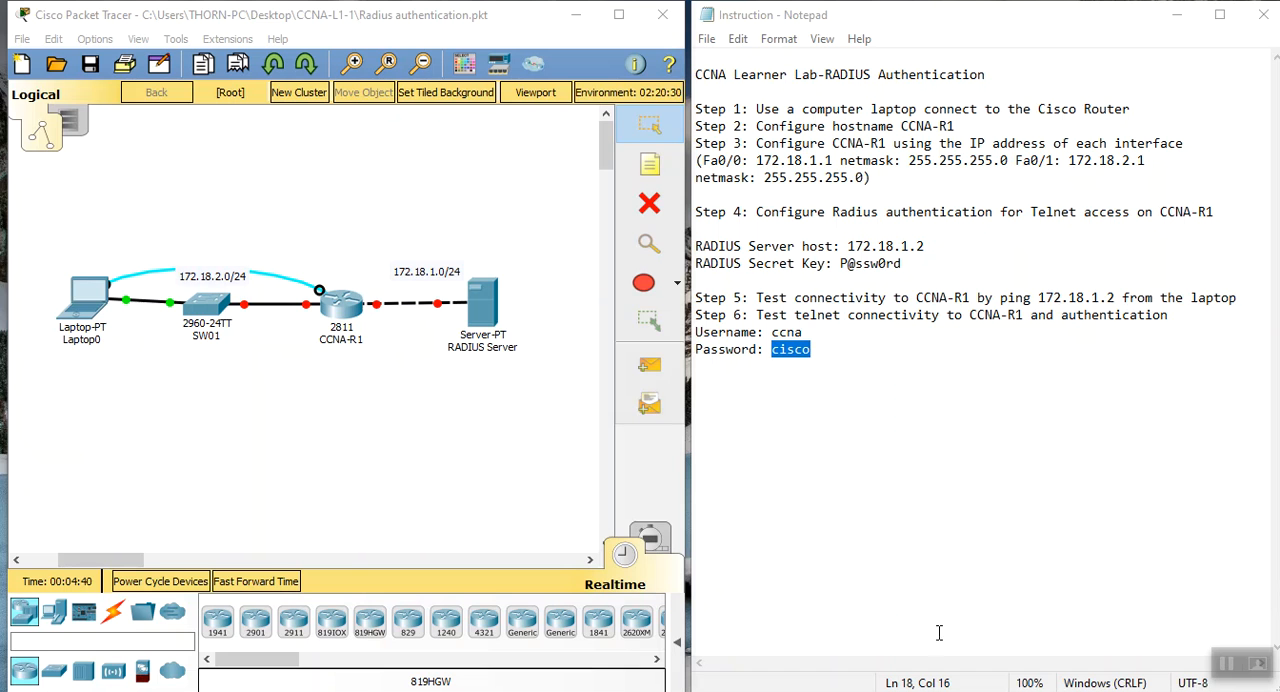
Examine the RADIUS Server's DHCP service, checking the address pool's start IP address, subnet mask and maximum number of users
{"action": "left_click", "coordinate": [484, 318]}
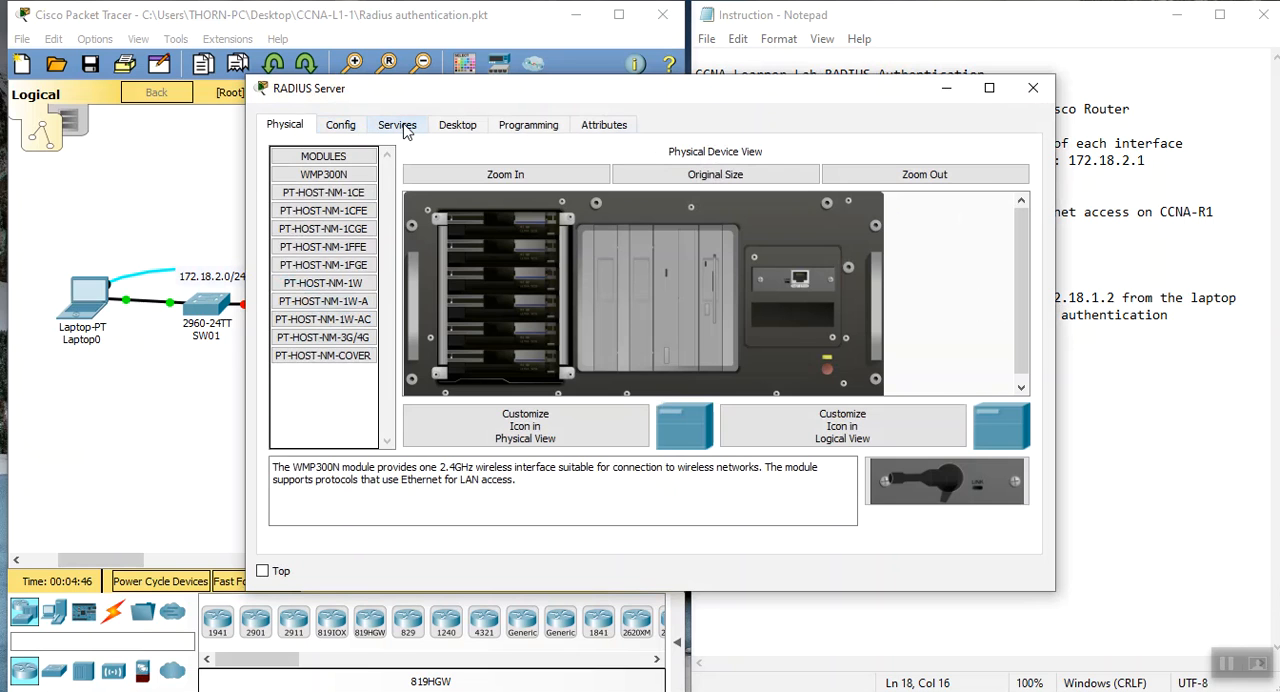
{"action": "left_click", "coordinate": [405, 128]}
{"action": "left_click", "coordinate": [340, 195]}
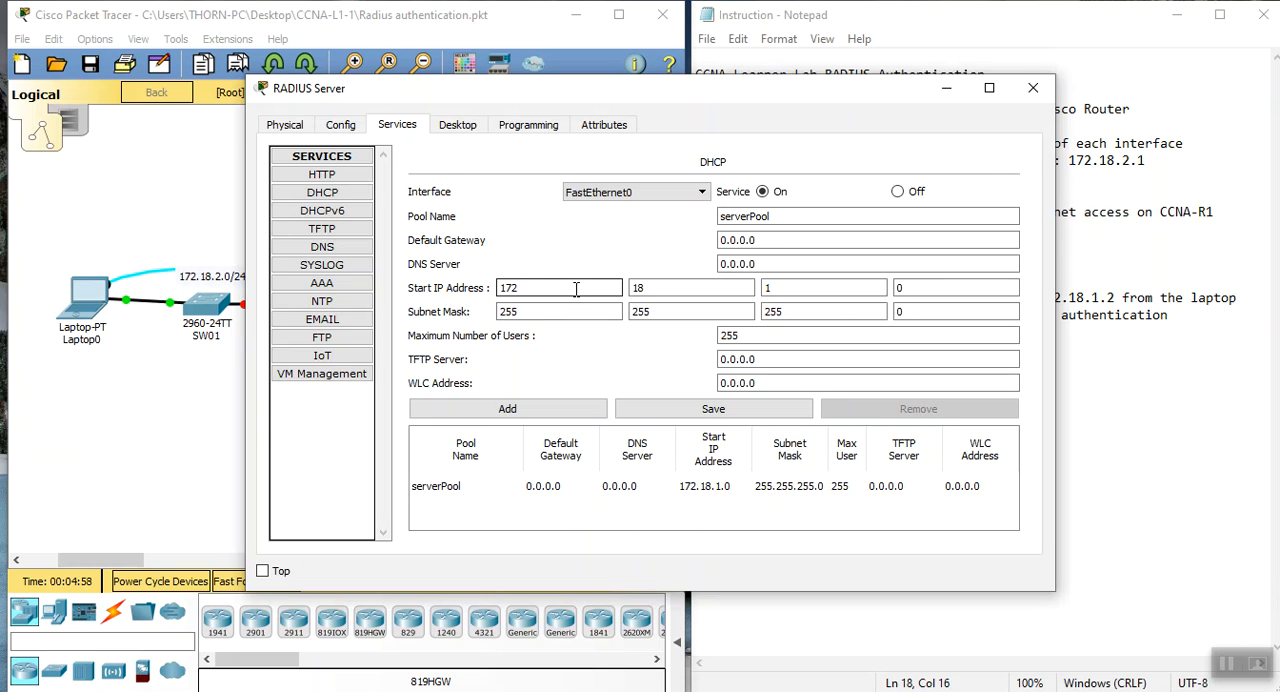
{"action": "left_click", "coordinate": [738, 310]}
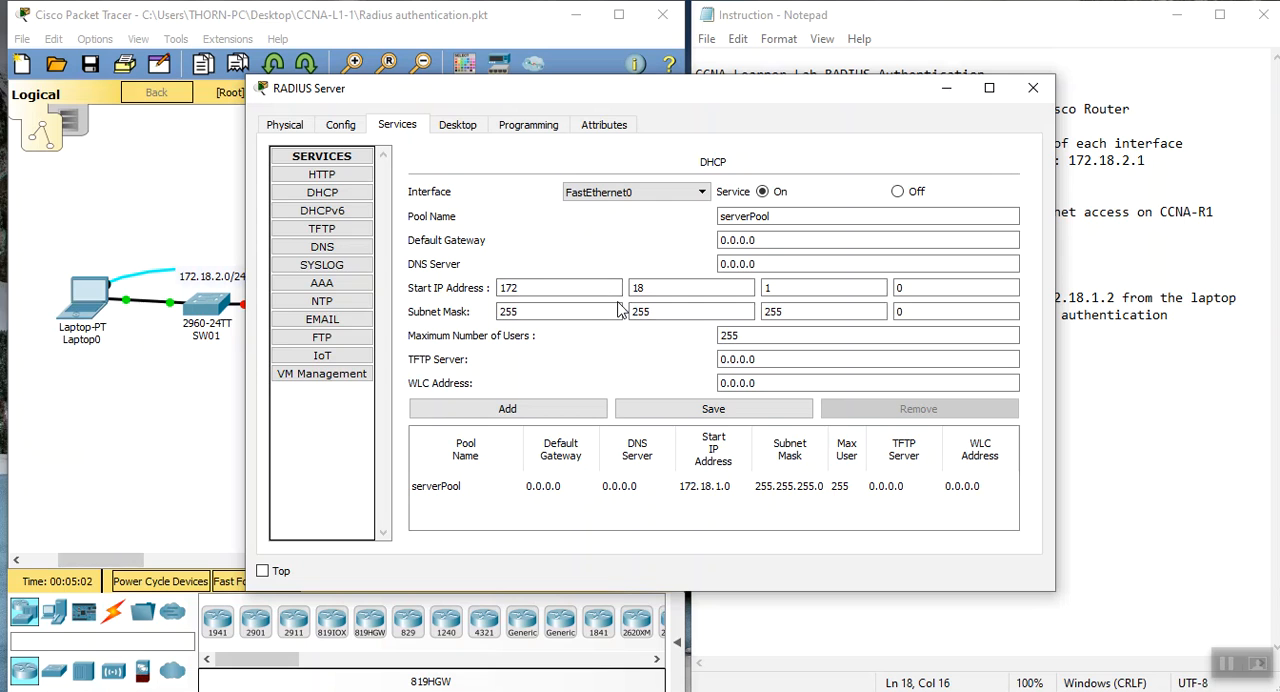
{"action": "left_click", "coordinate": [571, 290]}
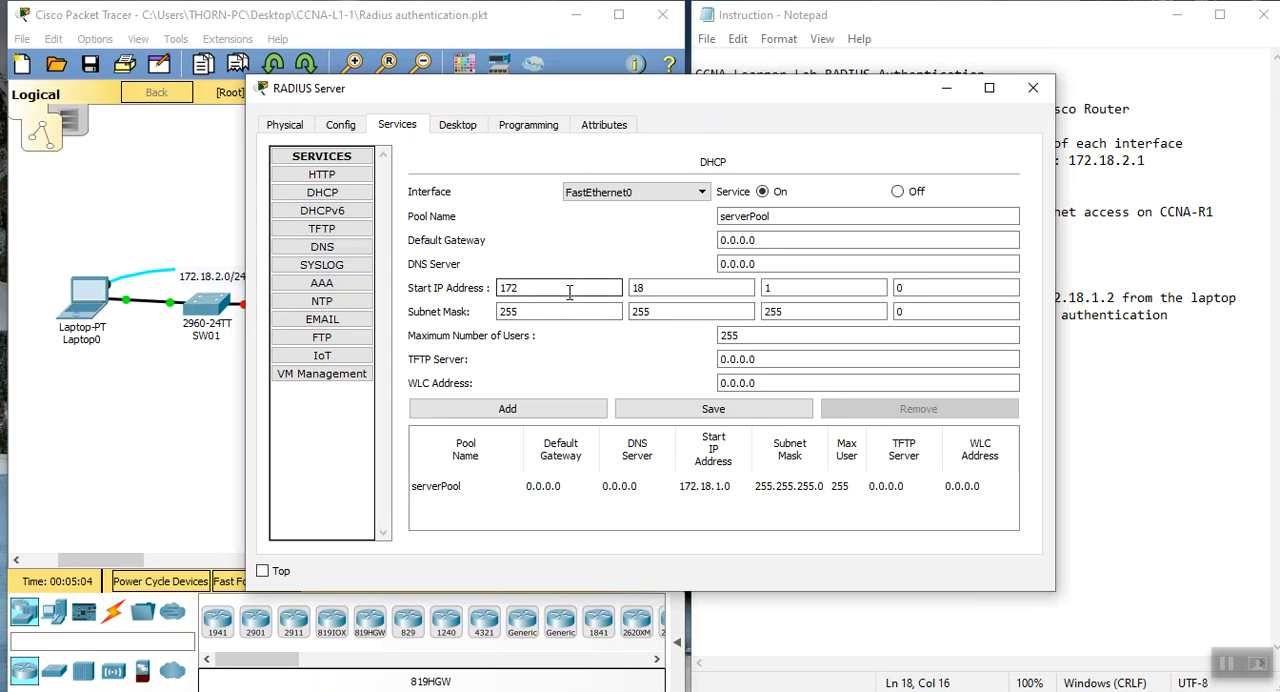
{"action": "left_click", "coordinate": [766, 337]}
{"action": "left_click", "coordinate": [706, 309]}
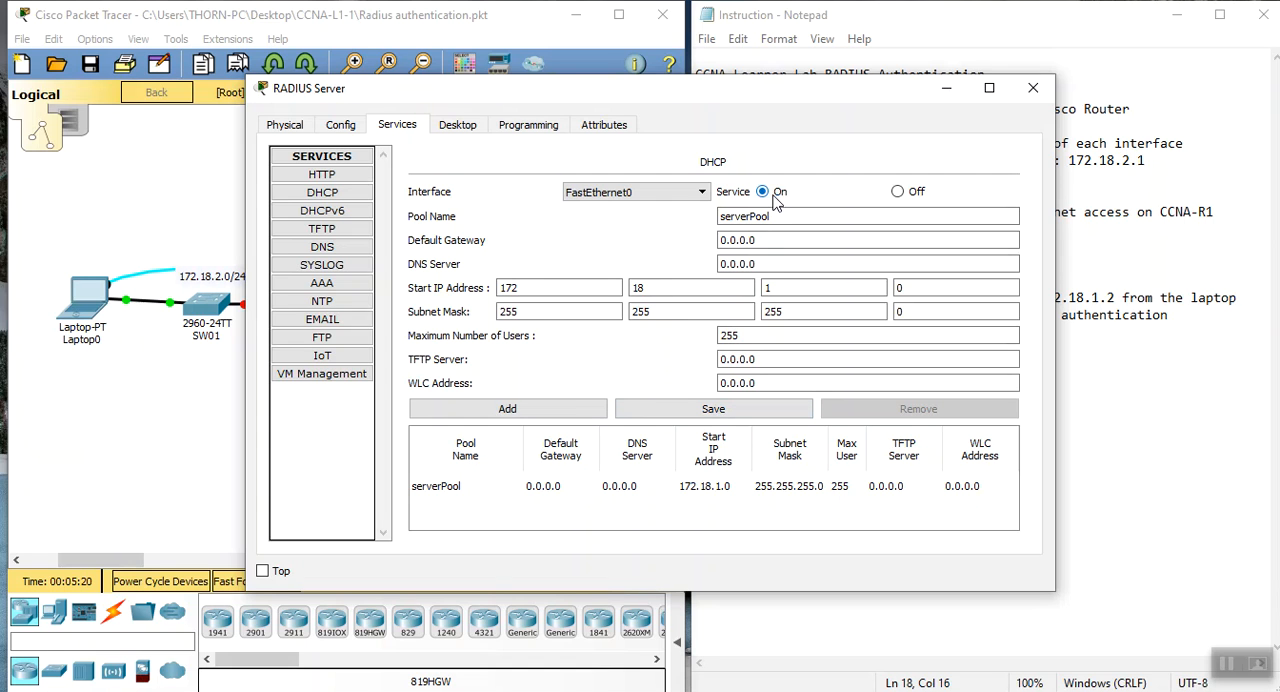
Examine the RADIUS Server's AAA service, checking its client entry, server type and user setup, and close the server window
{"action": "left_click", "coordinate": [348, 288]}
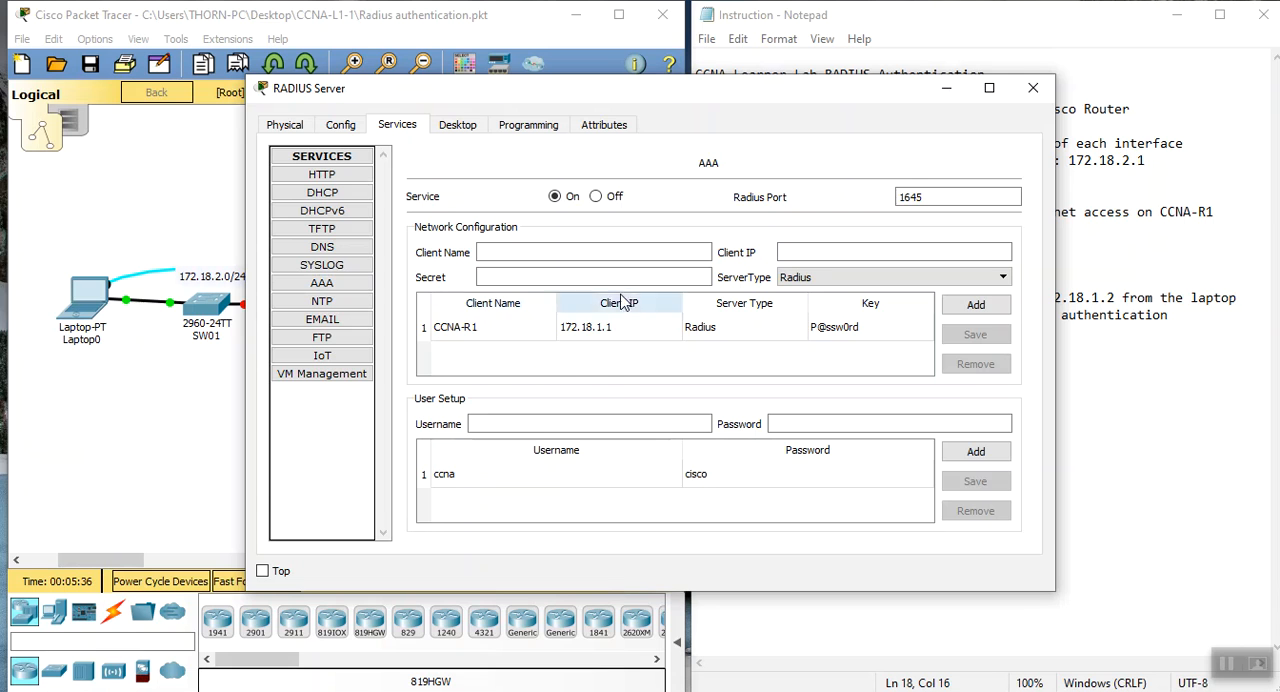
{"action": "left_click", "coordinate": [505, 246]}
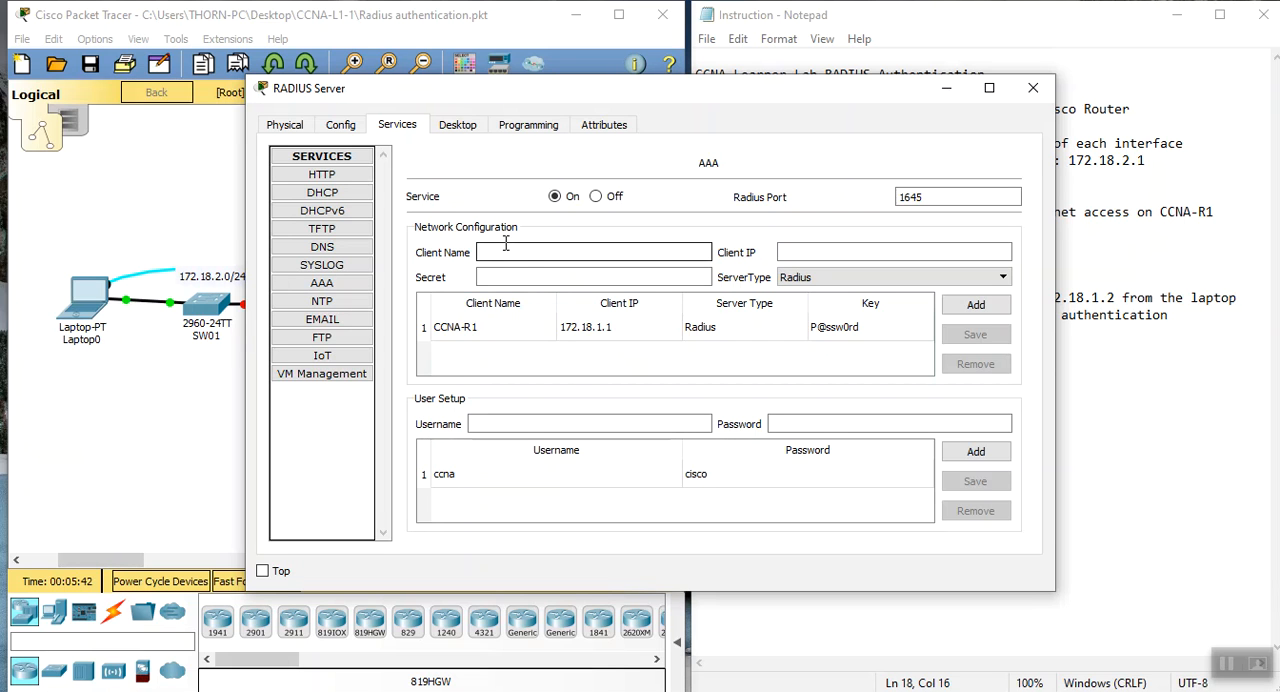
{"action": "left_click", "coordinate": [530, 276]}
{"action": "left_click", "coordinate": [800, 280]}
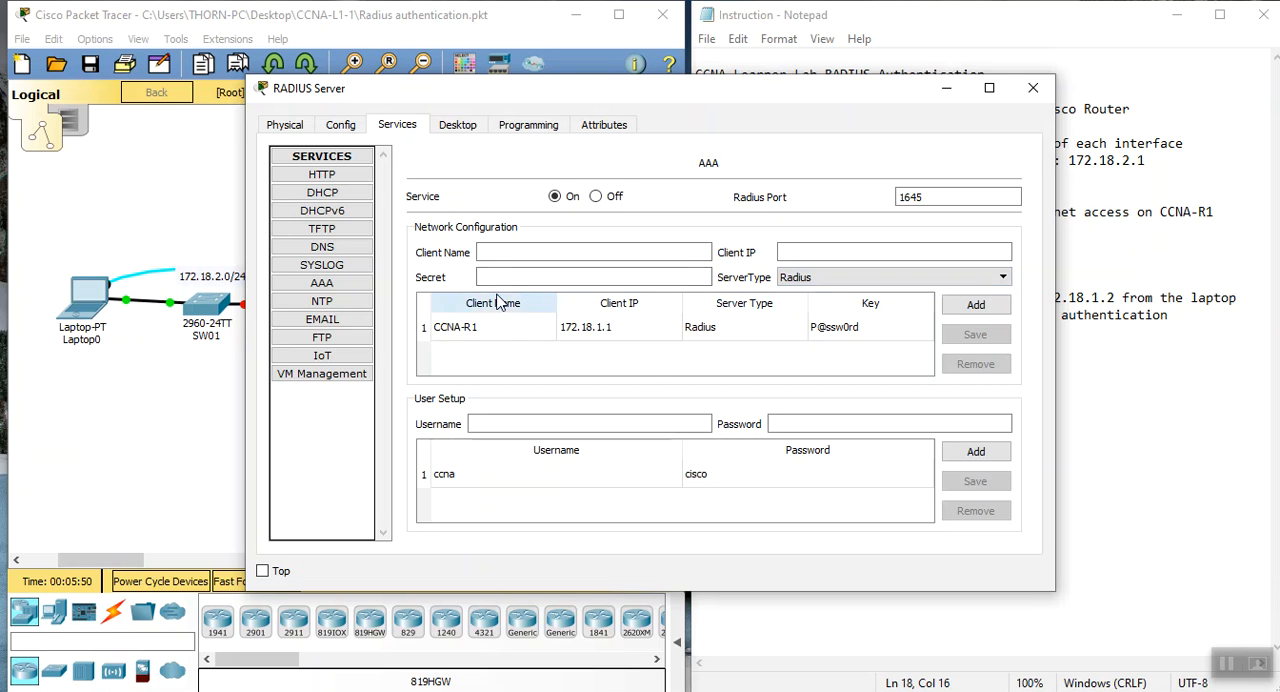
{"action": "left_click", "coordinate": [497, 255]}
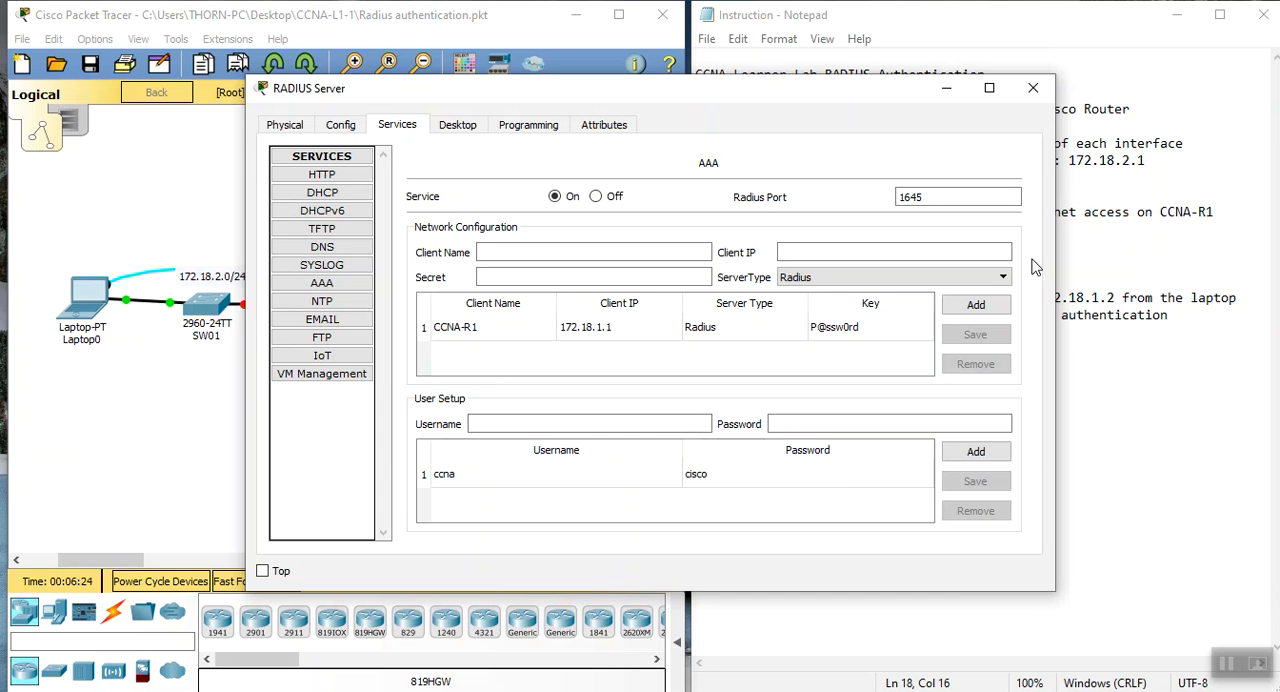
{"action": "left_click", "coordinate": [1035, 93]}
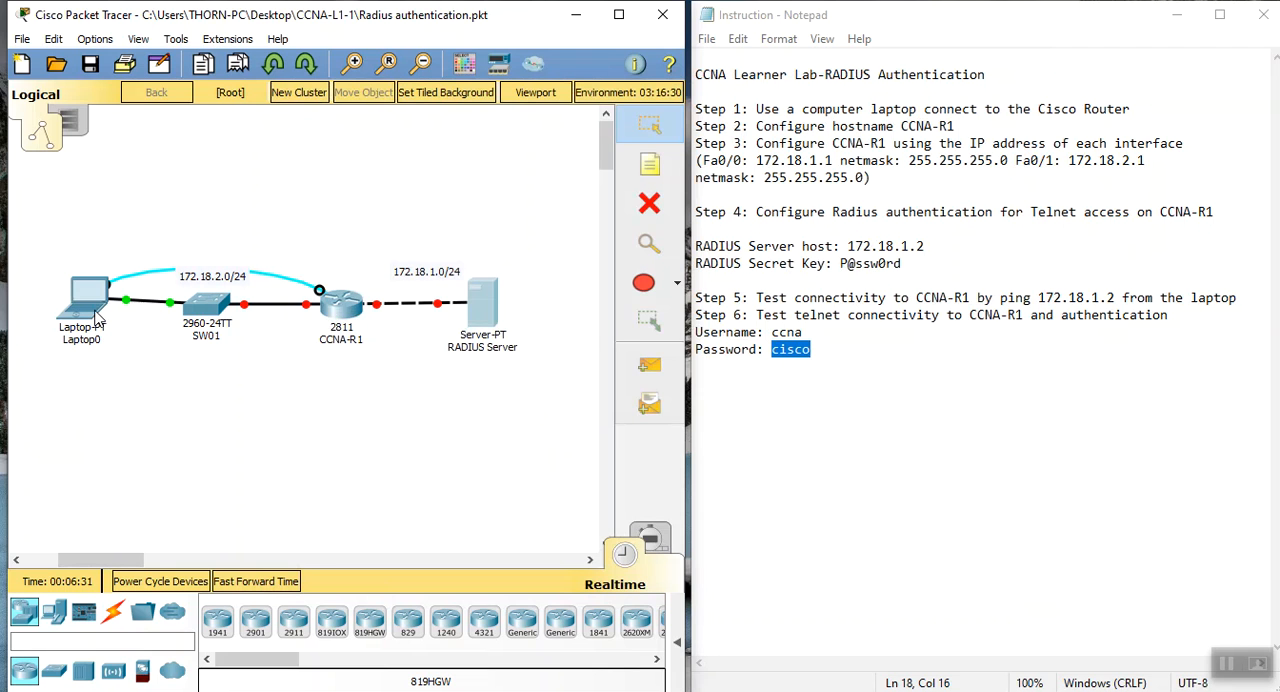
Open a terminal console session from Laptop0 to the router with the default port settings and bring up the Router prompt
{"action": "mouse_move", "coordinate": [97, 318]}
{"action": "left_click", "coordinate": [91, 312]}
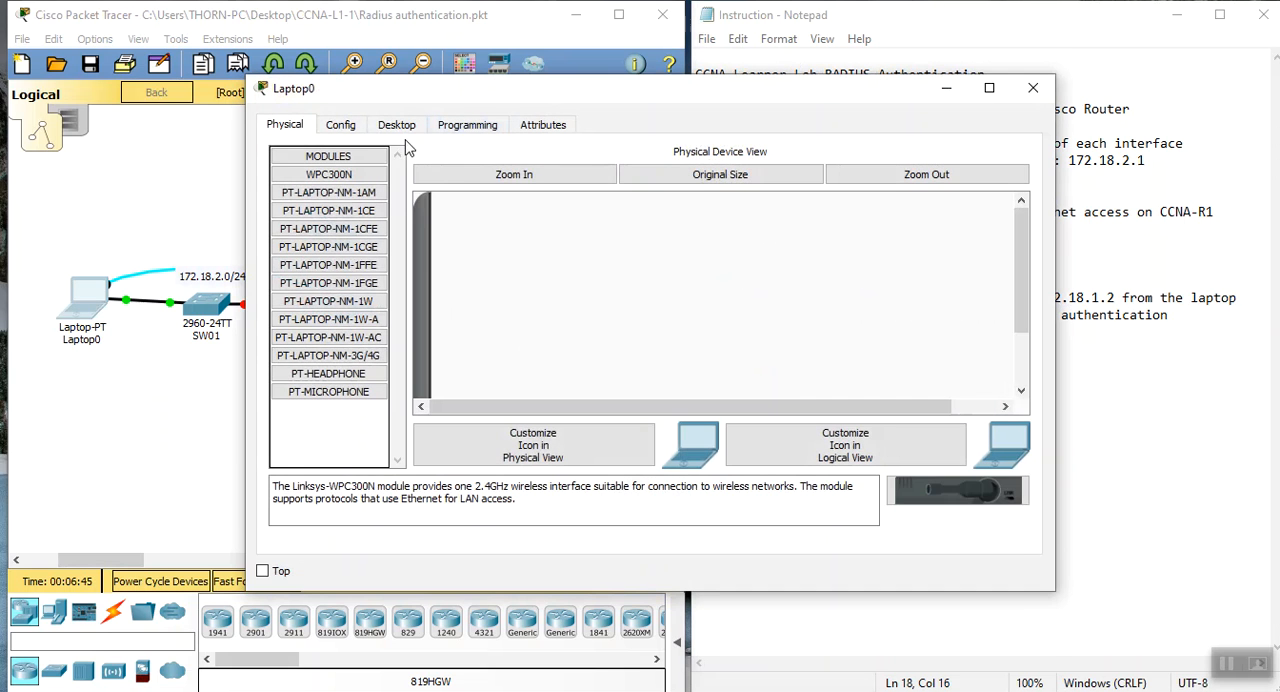
{"action": "left_click", "coordinate": [397, 126]}
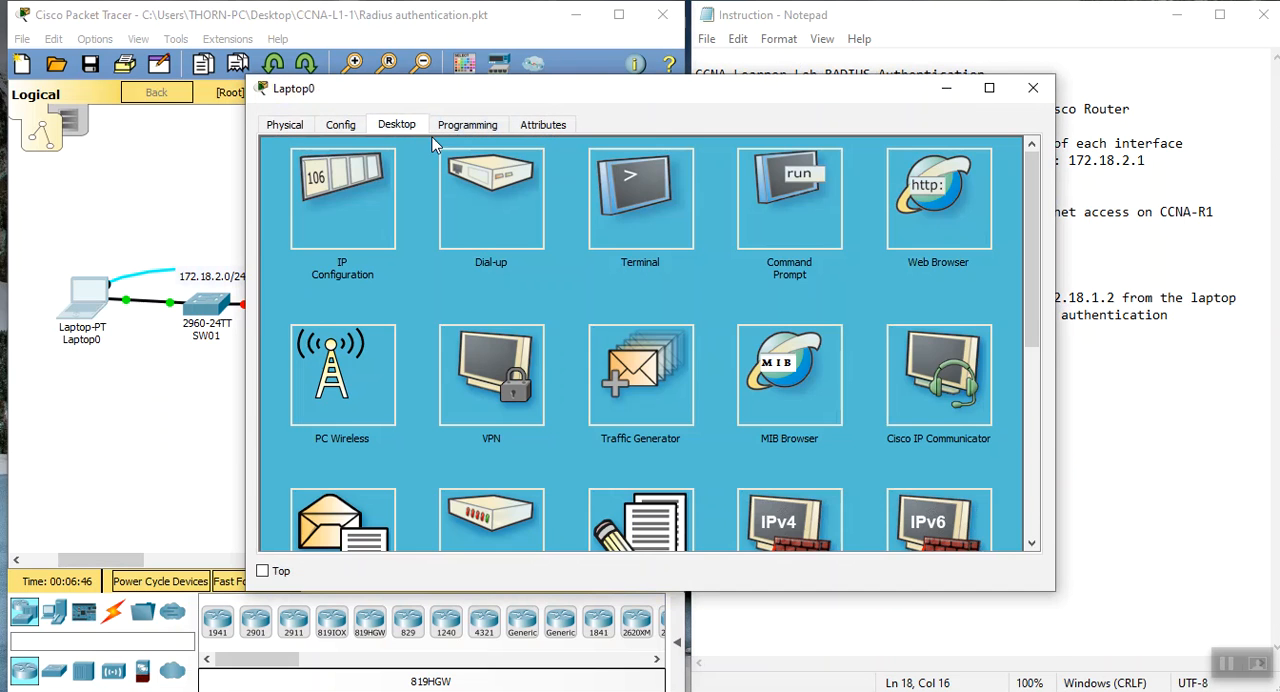
{"action": "left_click", "coordinate": [645, 230]}
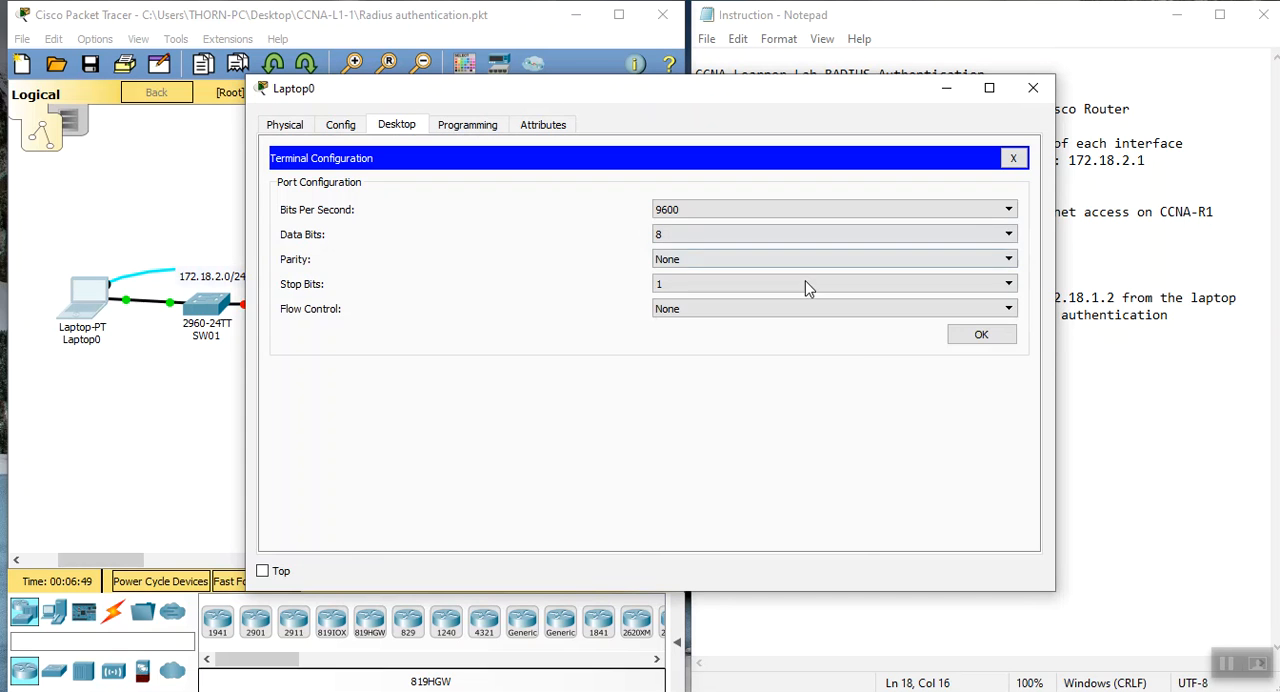
{"action": "left_click", "coordinate": [958, 340]}
{"action": "left_click_drag", "start_coordinate": [1055, 315], "coordinate": [902, 320]}
{"action": "left_click", "coordinate": [458, 519]}
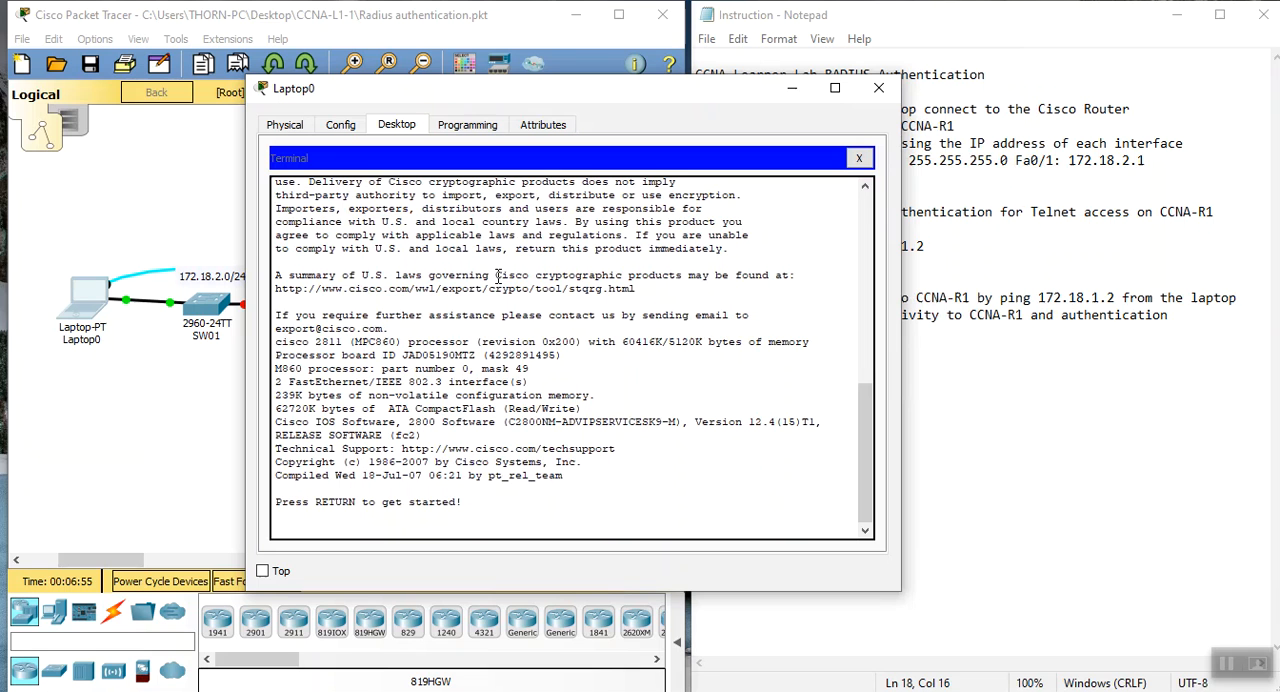
{"action": "key", "text": "Return"}
{"action": "key", "text": "Return"}
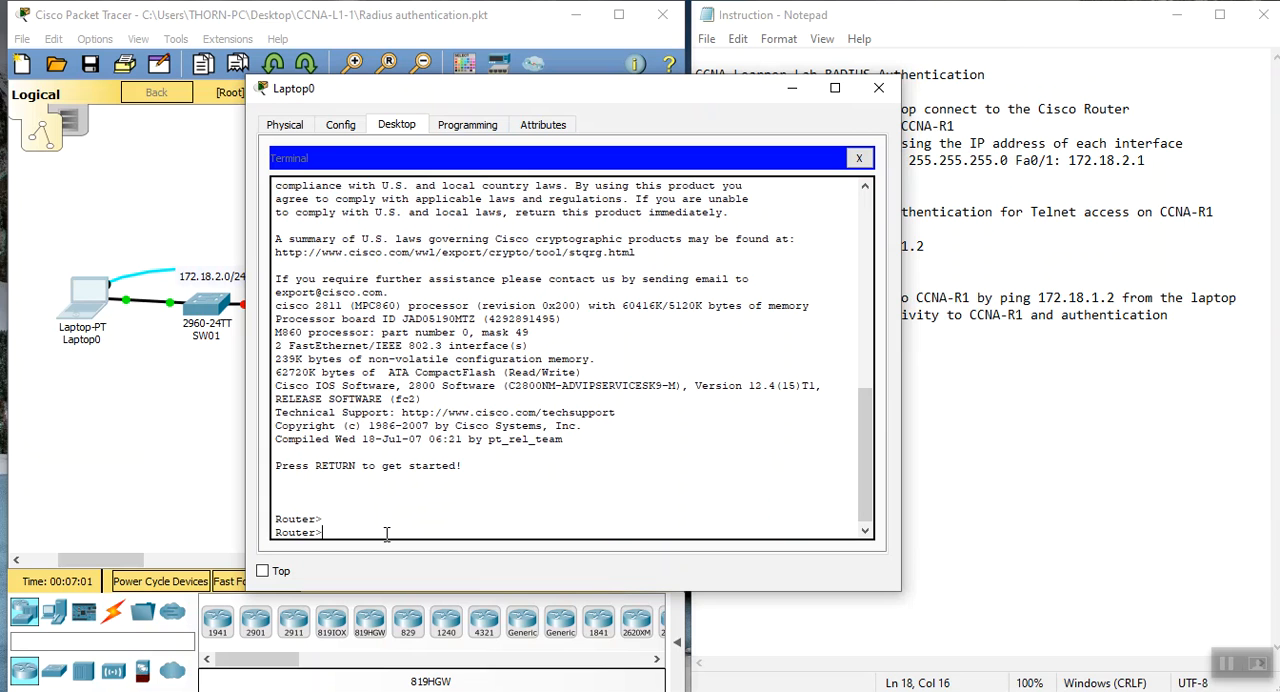
Move and narrow the Laptop0 window so that it no longer covers the lab instructions in Notepad
{"action": "left_click_drag", "start_coordinate": [595, 92], "coordinate": [404, 98]}
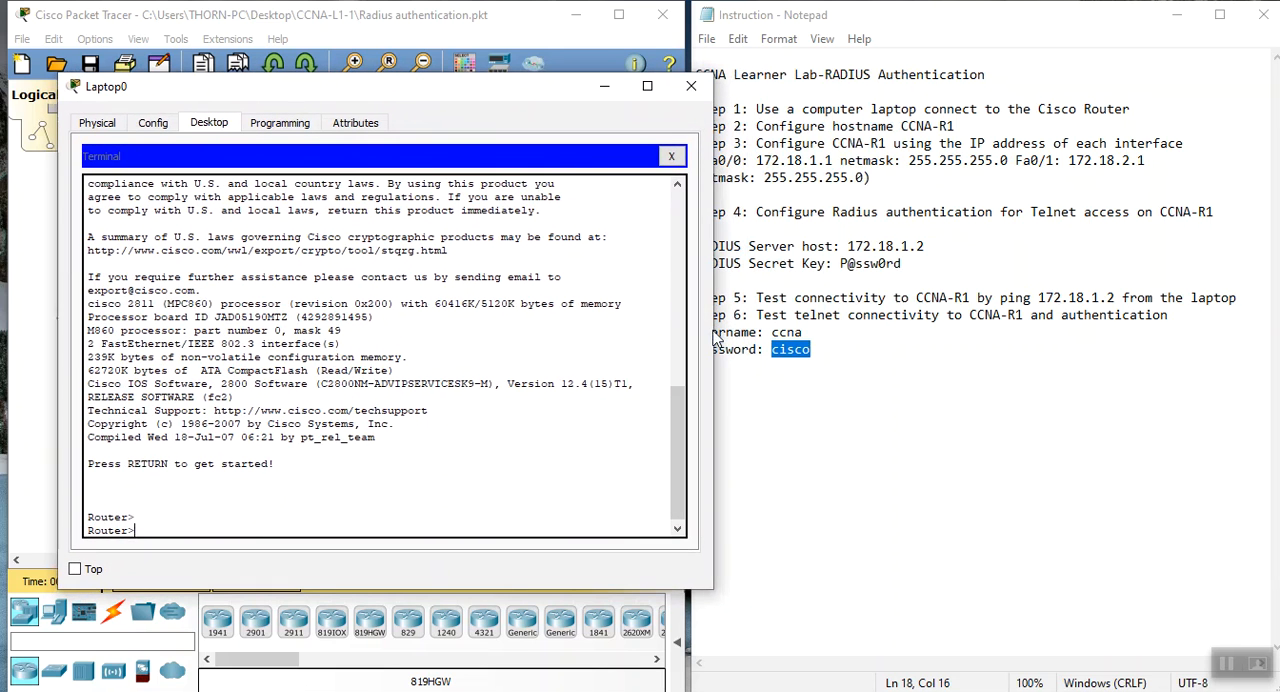
{"action": "left_click_drag", "start_coordinate": [712, 340], "coordinate": [636, 340]}
{"action": "left_click_drag", "start_coordinate": [362, 94], "coordinate": [335, 67]}
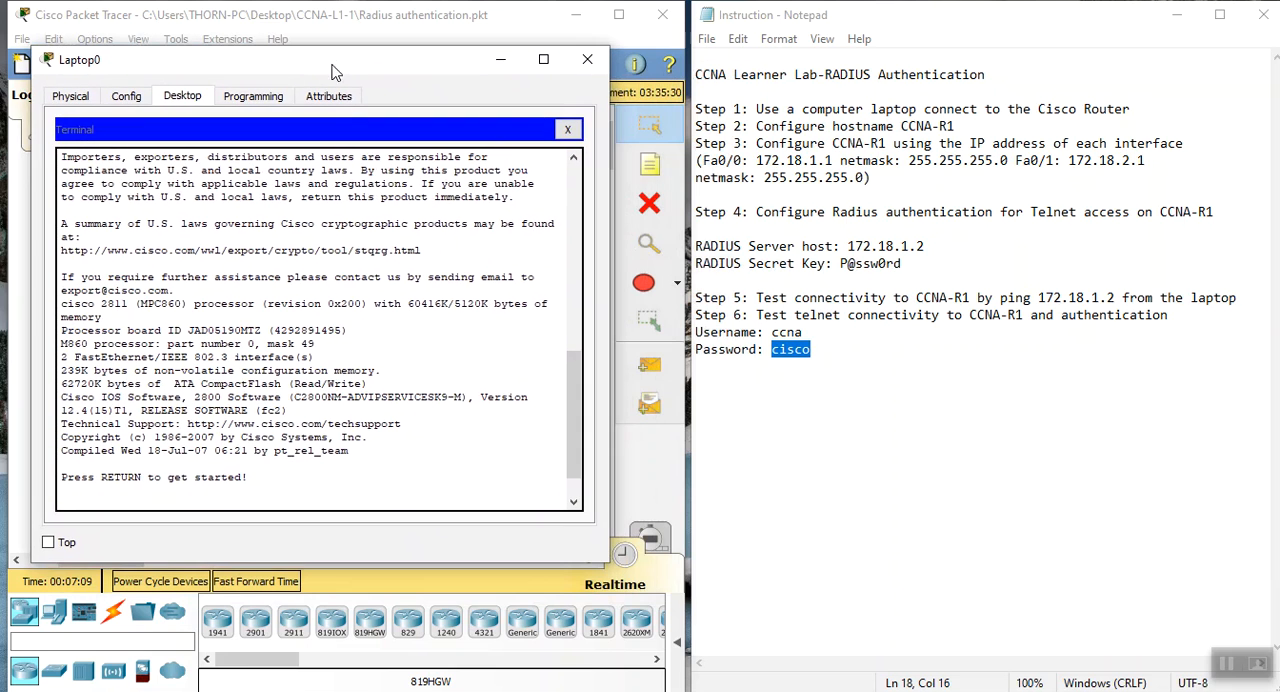
Enter privileged EXEC mode and global configuration mode on the router with enable and config t
{"action": "key", "text": "Return"}
{"action": "key", "text": "Return"}
{"action": "type", "text": "en"}
{"action": "key", "text": "Return"}
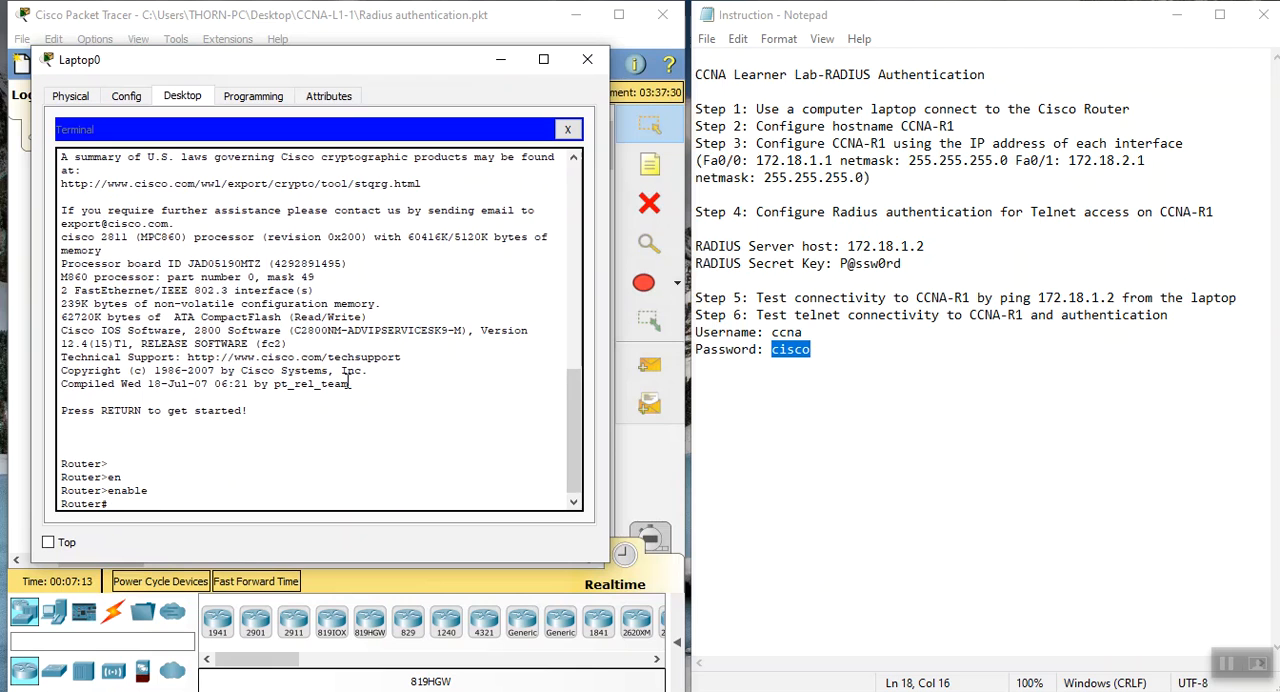
{"action": "type", "text": "config t"}
{"action": "key", "text": "Return"}
{"action": "key", "text": "Return"}
Set the router's hostname to CCNA-R1
{"action": "type", "text": "ho"}
{"action": "key", "text": "Tab"}
{"action": "type", "text": "CCNA-R1"}
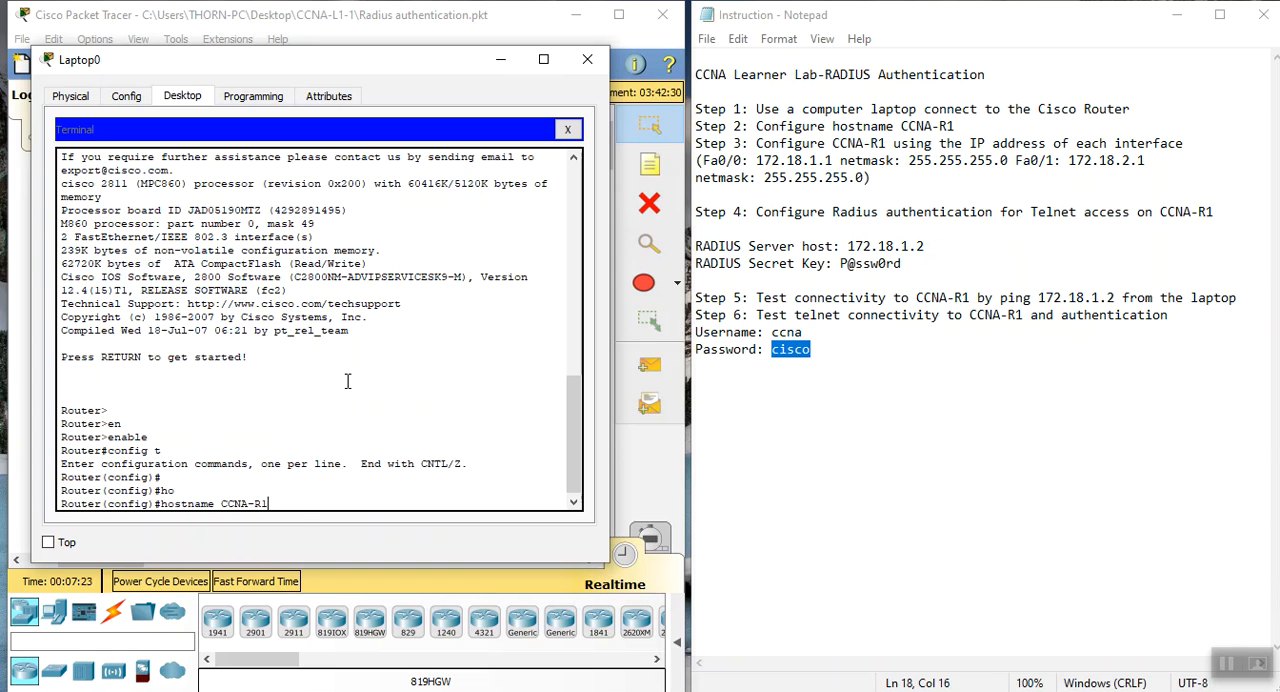
{"action": "key", "text": "Return"}
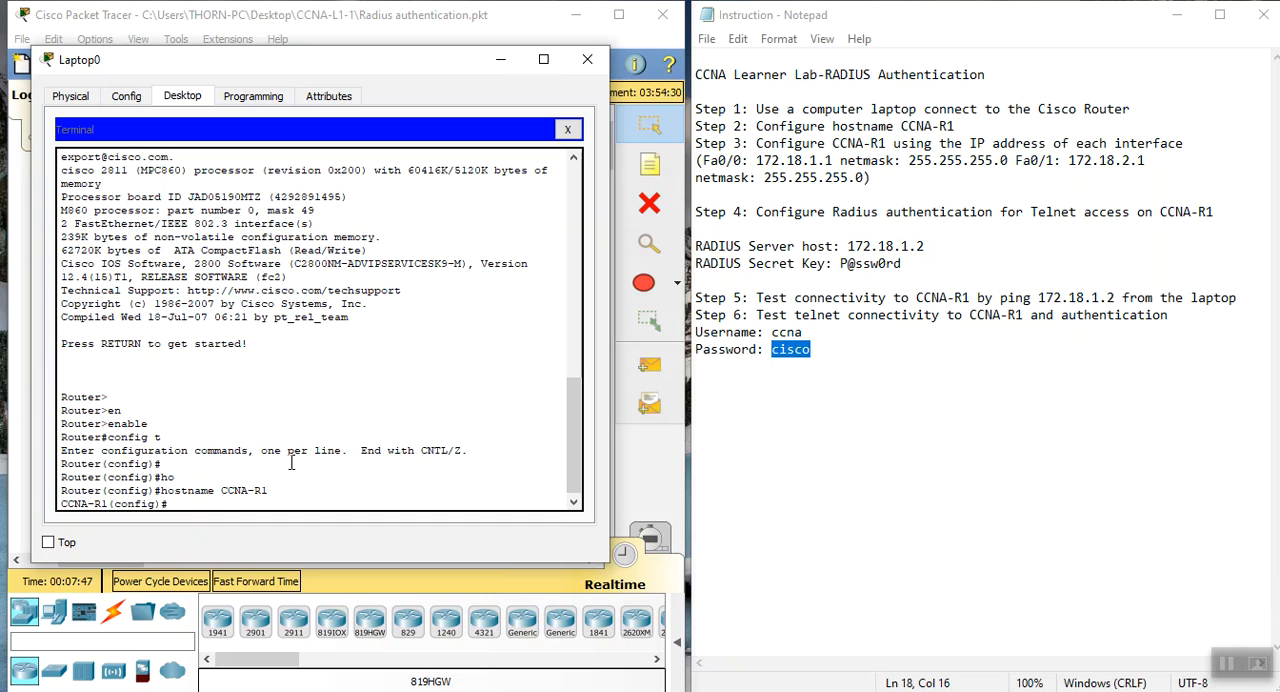
Assign IP address 172.18.1.1 with mask 255.255.255.0 to interface FastEthernet 0/0 on CCNA-R1
{"action": "type", "text": "int"}
{"action": "key", "text": "Tab"}
{"action": "type", "text": "fa"}
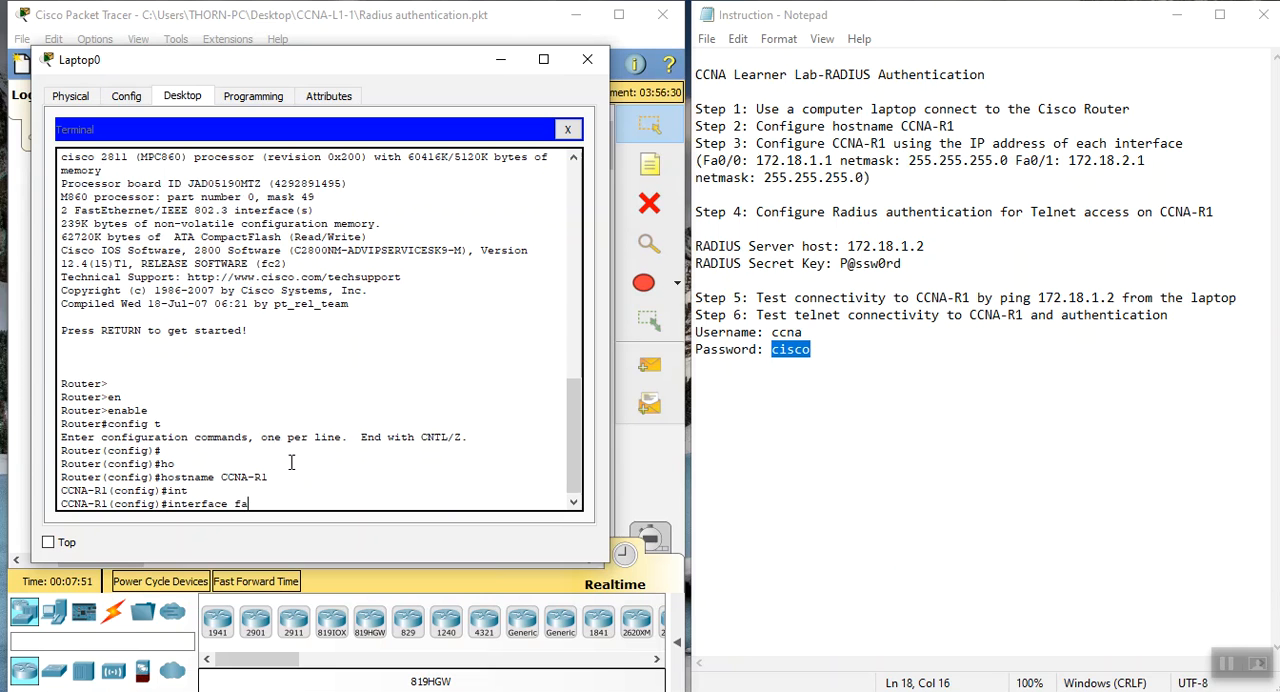
{"action": "key", "text": "Tab"}
{"action": "type", "text": "0/0"}
{"action": "key", "text": "Return"}
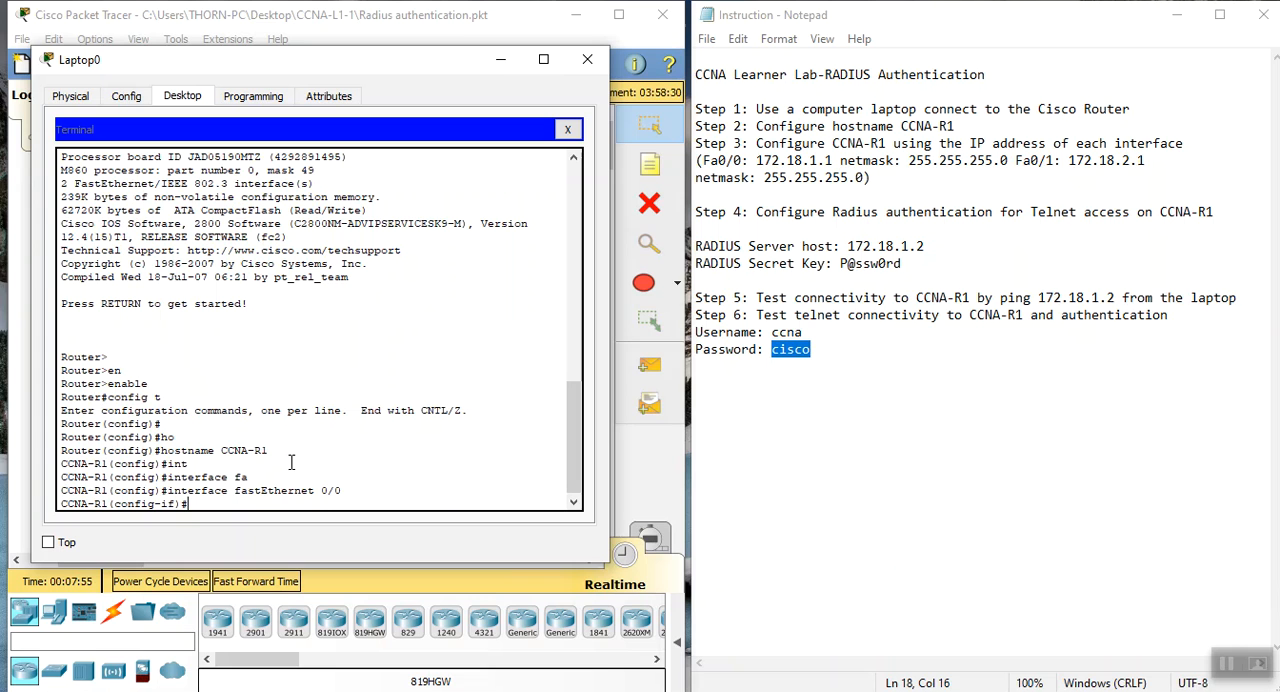
{"action": "type", "text": "ip add"}
{"action": "key", "text": "Tab"}
{"action": "type", "text": "172.18.1.1"}
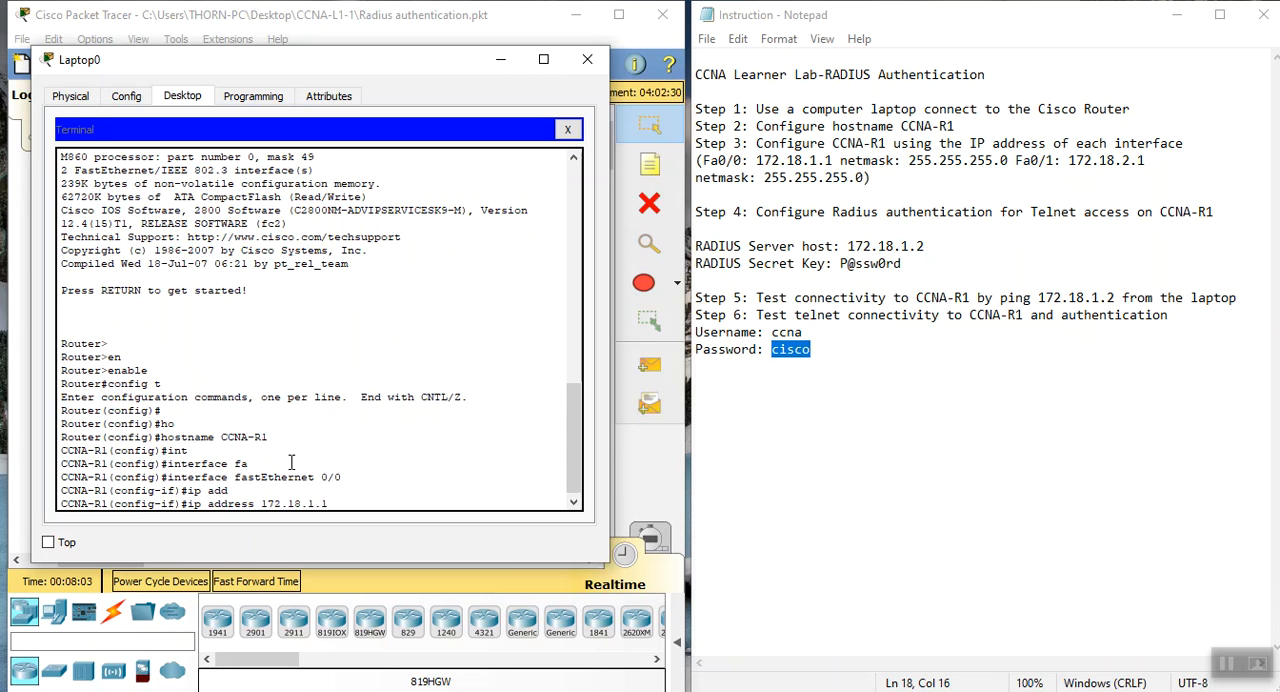
{"action": "type", "text": "1"}
{"action": "key", "text": "BackSpace"}
{"action": "type", "text": "255.255.255.0"}
{"action": "key", "text": "Return"}
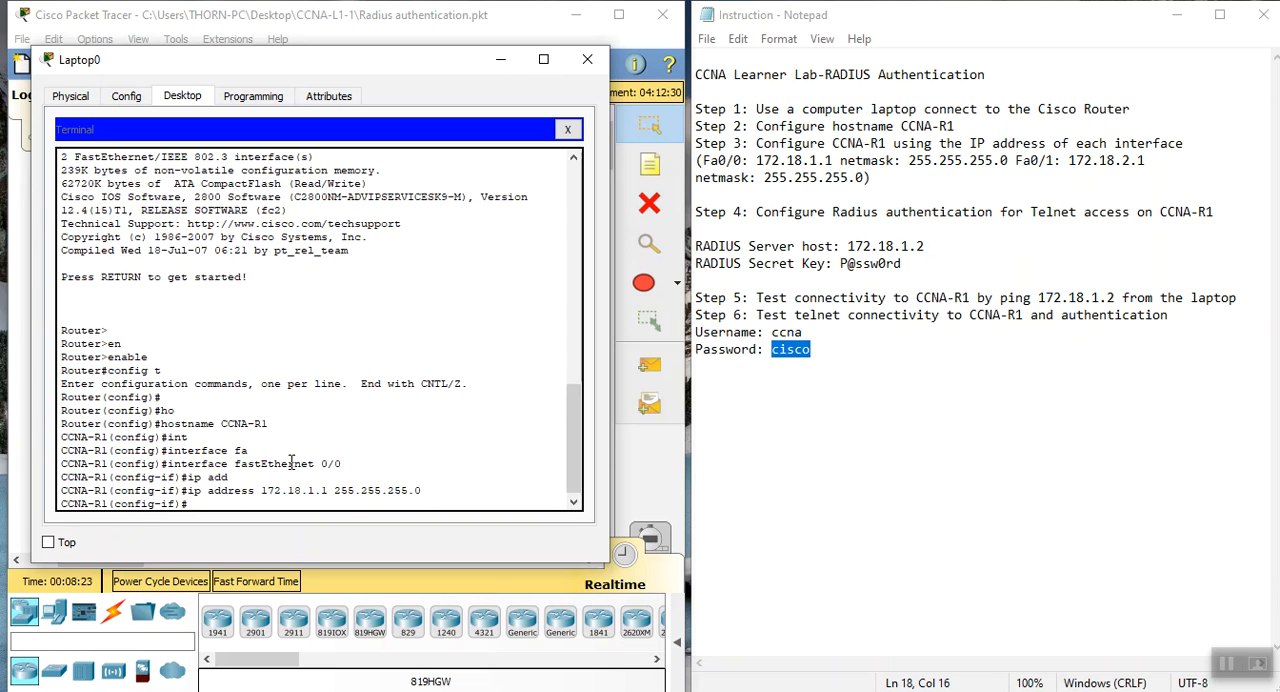
Enable interface FastEthernet 0/0 with the no shutdown command
{"action": "type", "text": "no sh"}
{"action": "key", "text": "Tab"}
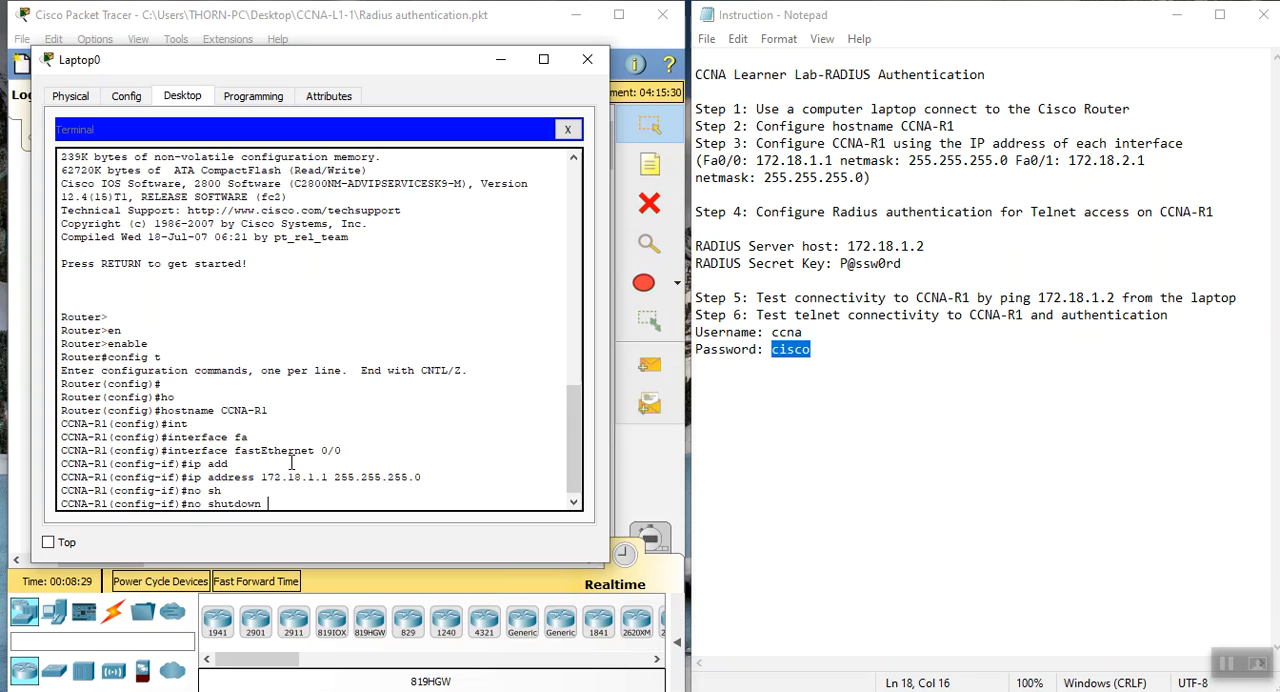
{"action": "key", "text": "Return"}
{"action": "key", "text": "Return"}
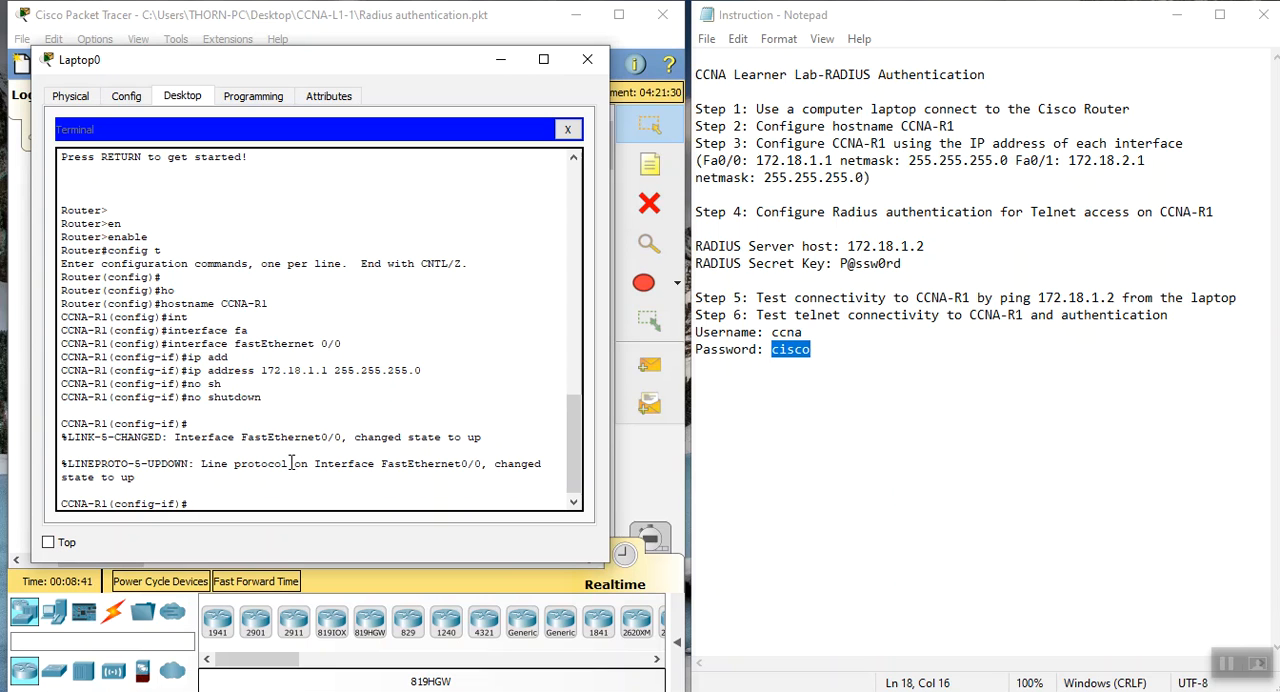
Assign IP address 172.18.2.1 with mask 255.255.255.0 to interface fa0/1 on CCNA-R1
{"action": "type", "text": "int fa0/1"}
{"action": "key", "text": "Return"}
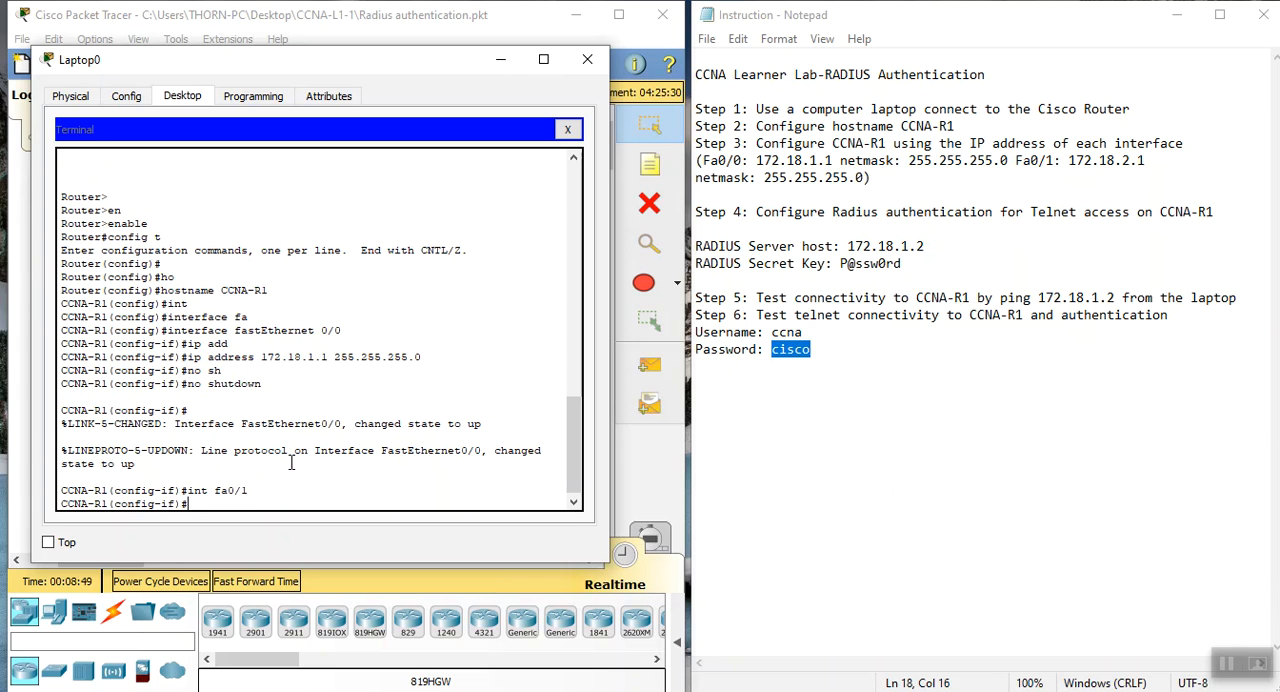
{"action": "type", "text": "ip add 172.18.1."}
{"action": "key", "text": "BackSpace"}
{"action": "key", "text": "BackSpace"}
{"action": "type", "text": "2.1 255.255.255.0"}
{"action": "key", "text": "Return"}
Enable interface fa0/1 with the no shutdown command
{"action": "type", "text": "nos"}
{"action": "key", "text": "Tab"}
{"action": "type", "text": "h"}
{"action": "key", "text": "BackSpace"}
{"action": "key", "text": "BackSpace"}
{"action": "key", "text": "BackSpace"}
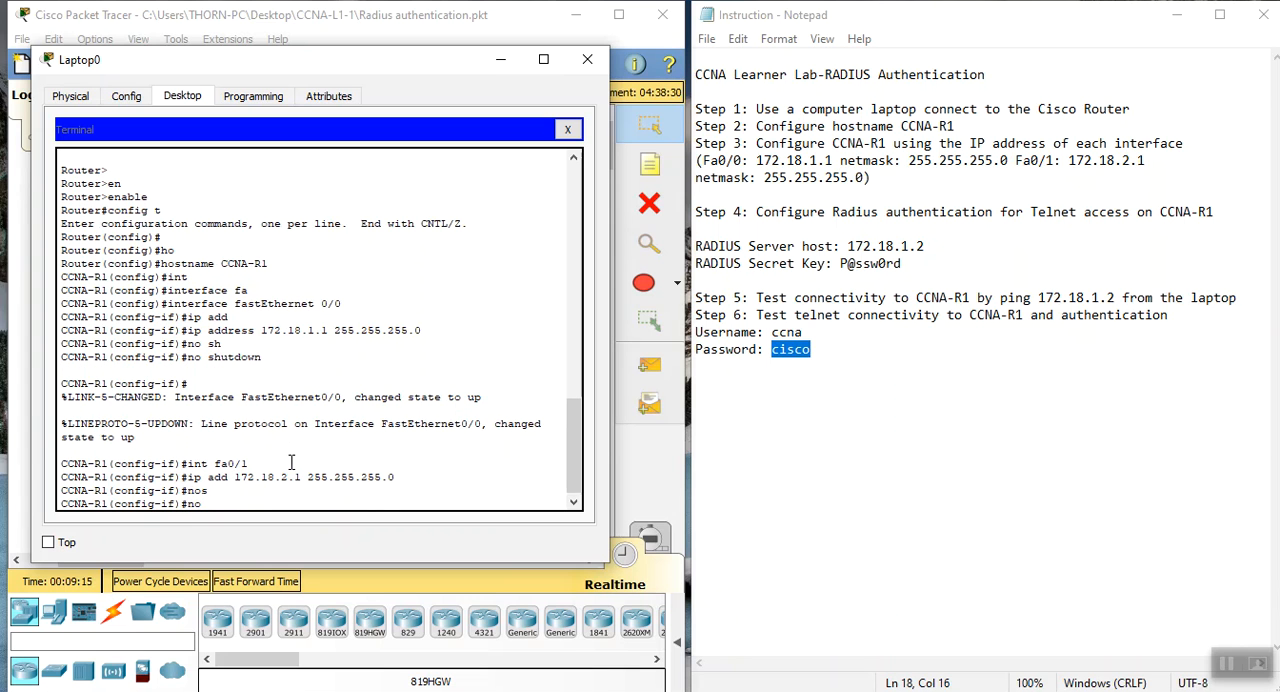
{"action": "type", "text": "sh"}
{"action": "key", "text": "Tab"}
{"action": "key", "text": "Return"}
{"action": "key", "text": "Return"}
{"action": "key", "text": "Return"}
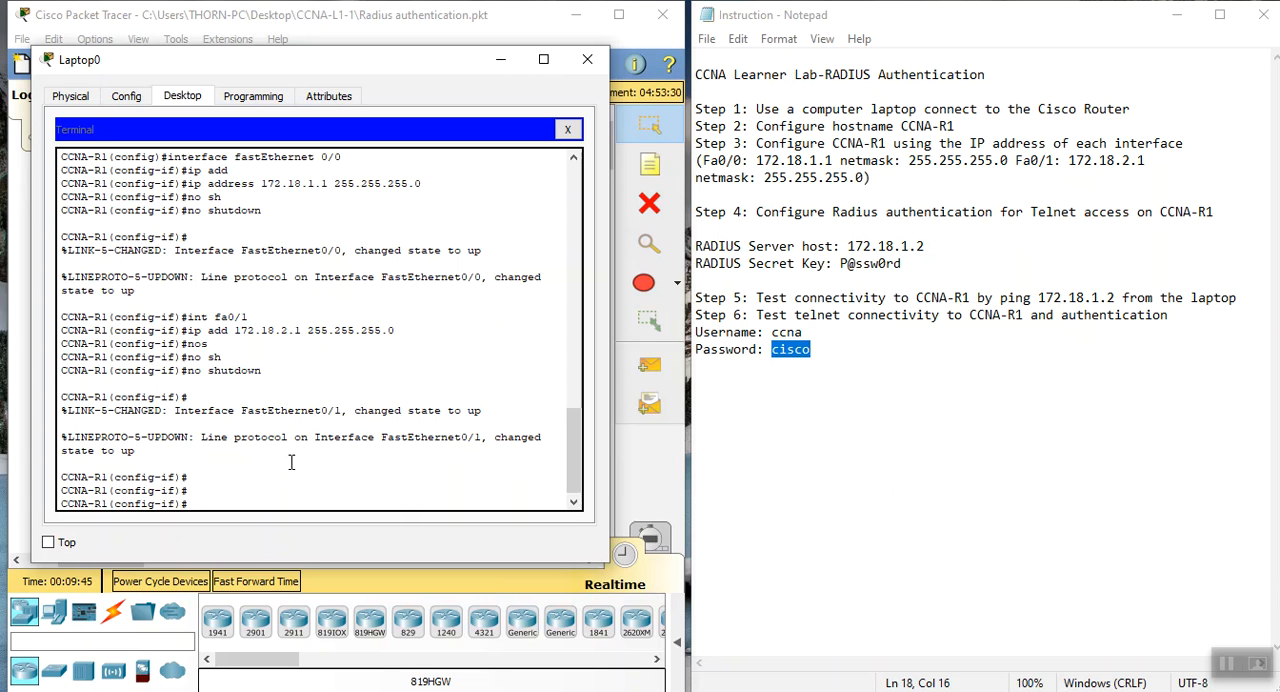
Check the RADIUS host and secret key lines in the Notepad instructions and exit interface configuration to global configuration mode on CCNA-R1
{"action": "left_click_drag", "start_coordinate": [697, 250], "coordinate": [929, 262]}
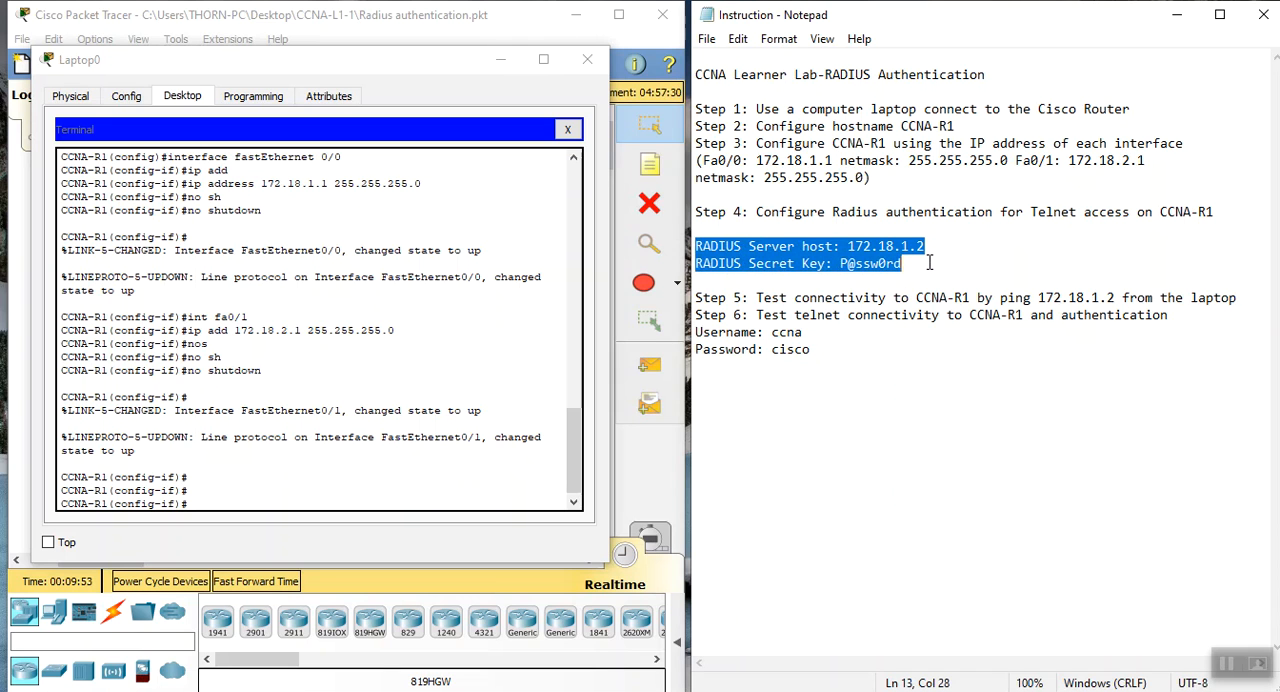
{"action": "left_click", "coordinate": [930, 262]}
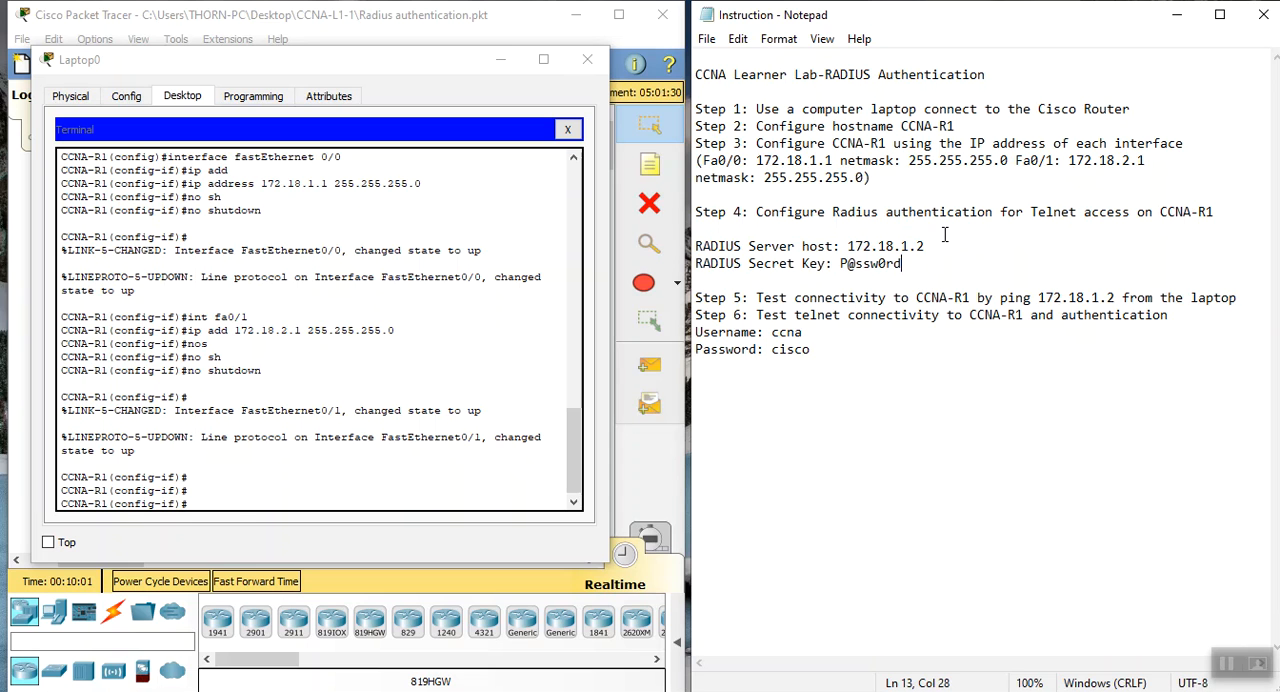
{"action": "left_click", "coordinate": [238, 505]}
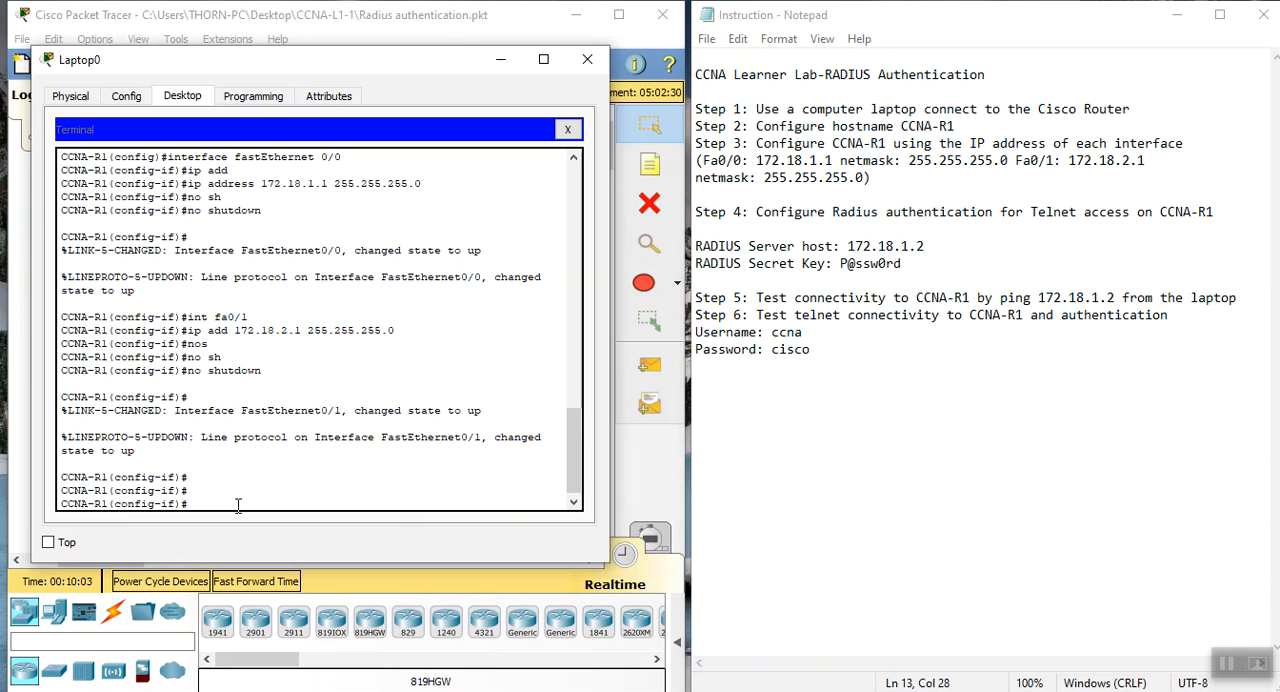
{"action": "type", "text": "exit"}
{"action": "key", "text": "Return"}
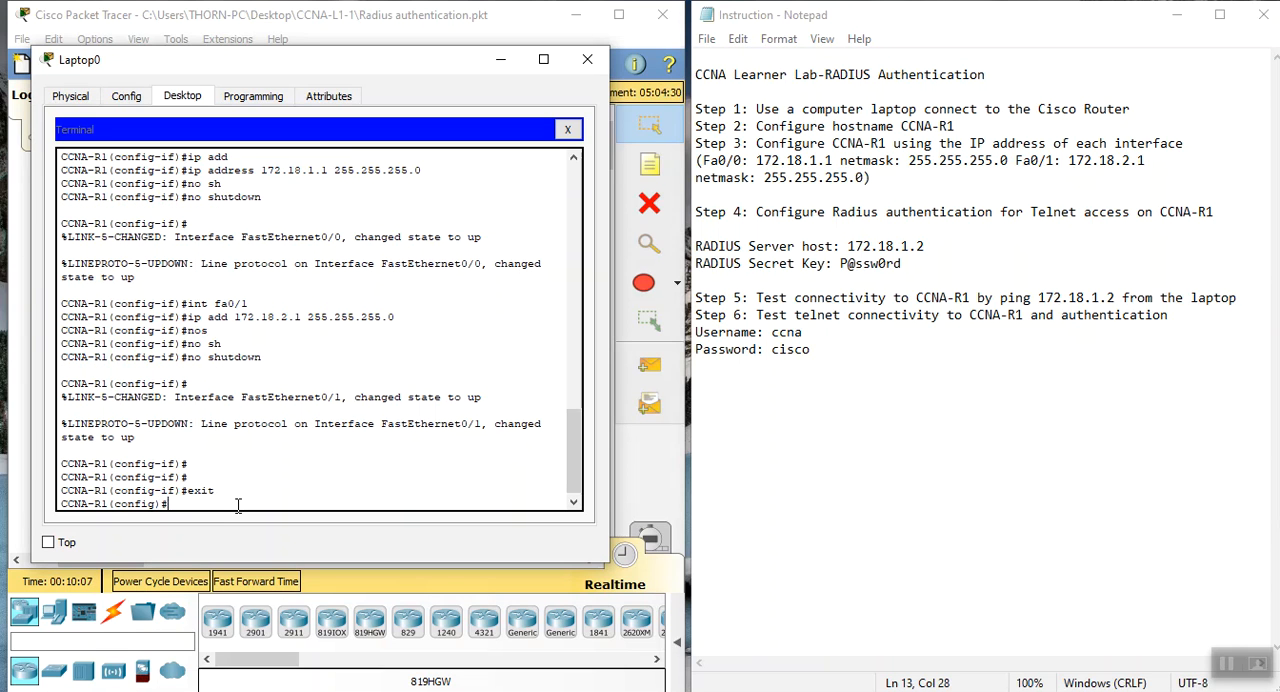
Enable the AAA access control model on CCNA-R1 with the aaa new-model command
{"action": "type", "text": "cc"}
{"action": "key", "text": "Tab"}
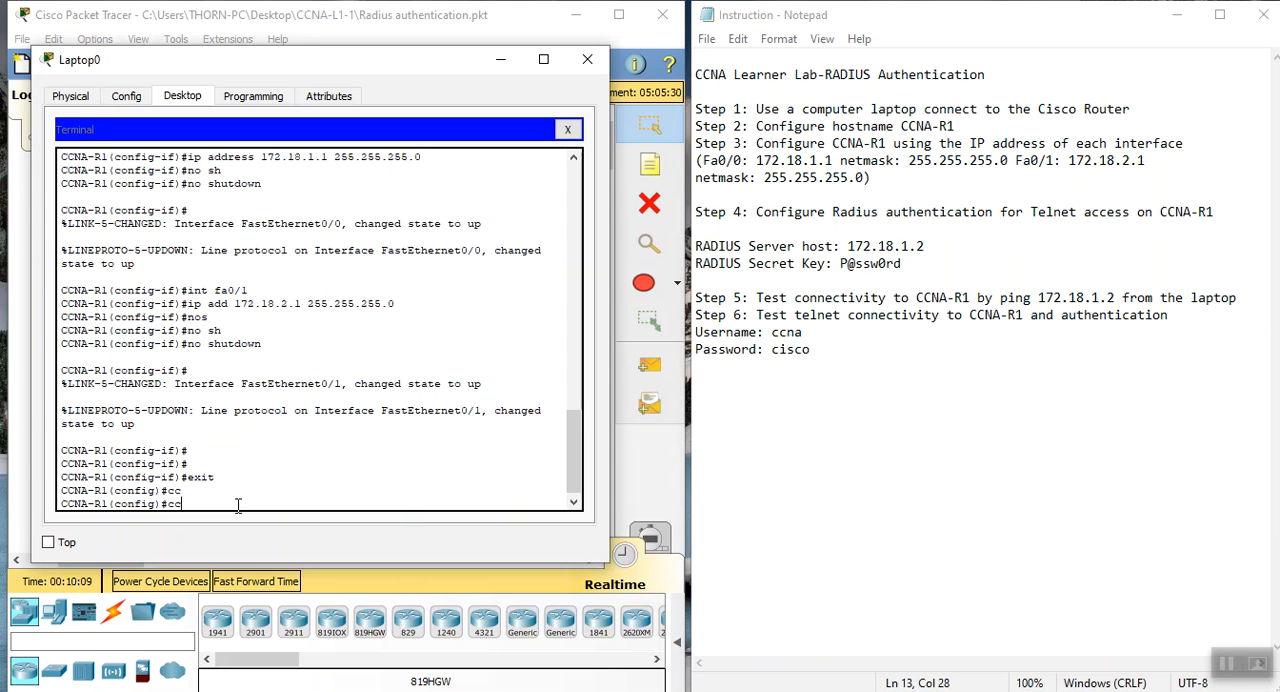
{"action": "key", "text": "BackSpace"}
{"action": "key", "text": "BackSpace"}
{"action": "type", "text": "aa"}
{"action": "key", "text": "Tab"}
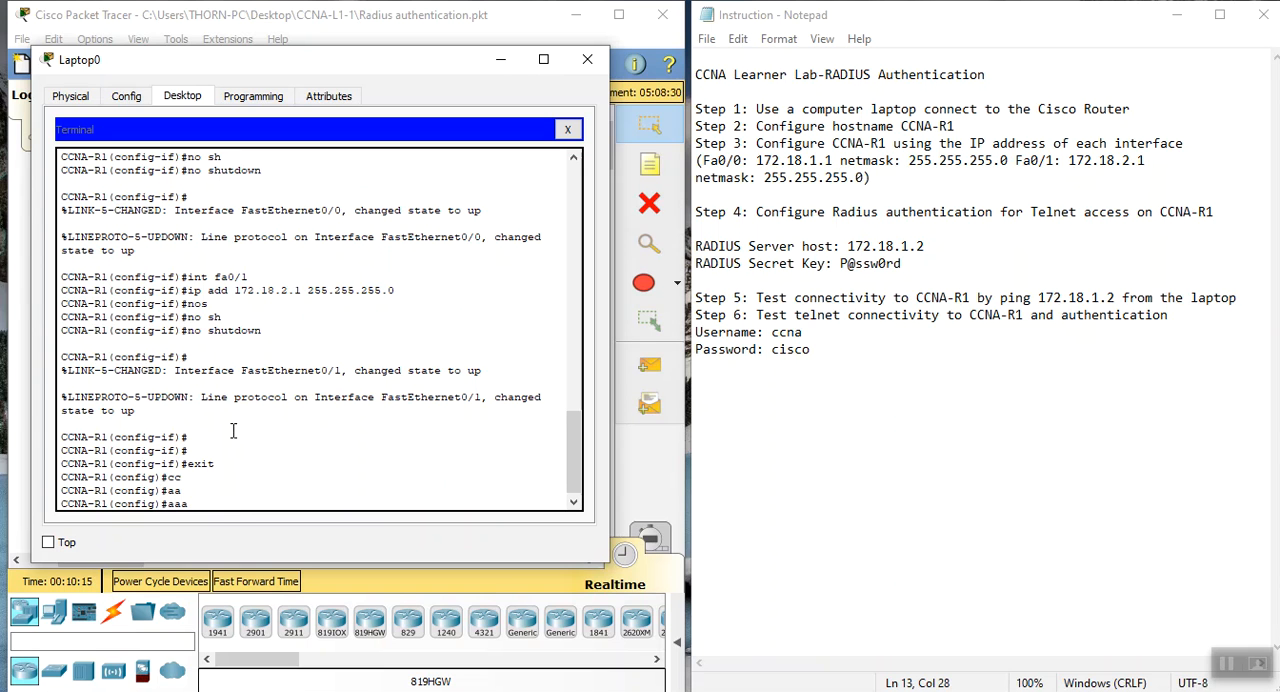
{"action": "type", "text": "ne"}
{"action": "key", "text": "Tab"}
{"action": "key", "text": "Return"}
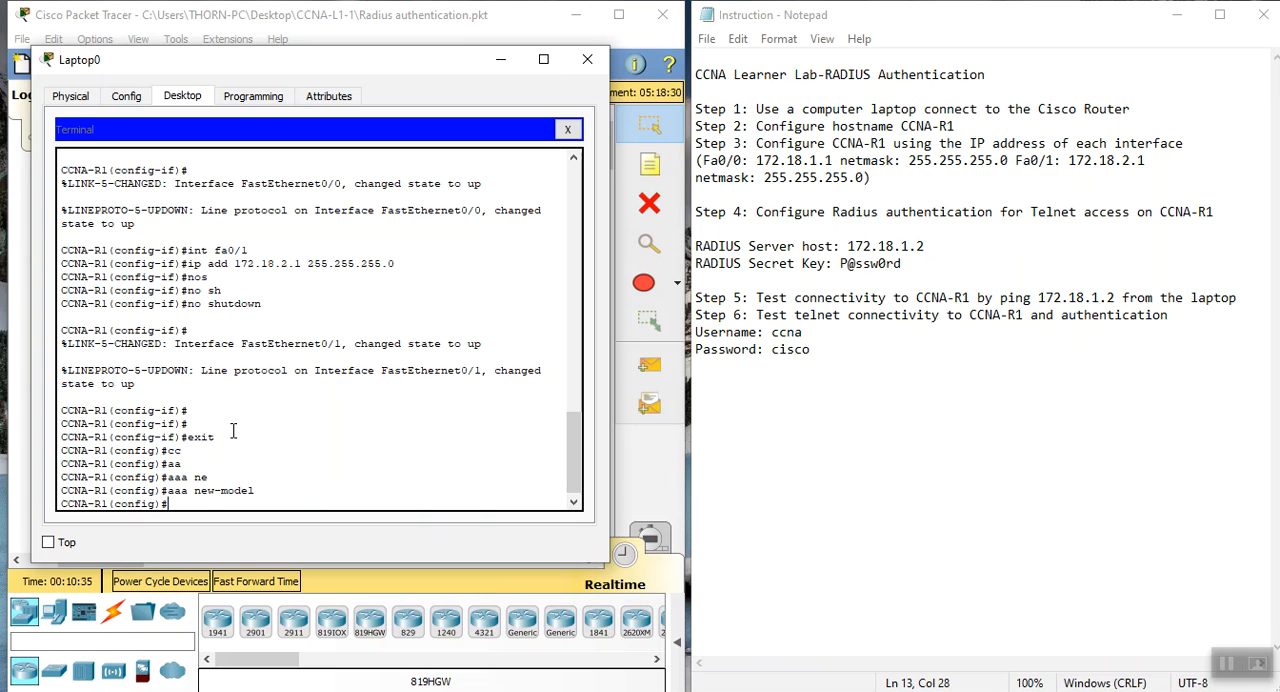
Set the default login authentication on CCNA-R1 to group radius with local fallback using aaa authentication login default group radius local
{"action": "type", "text": "aa"}
{"action": "key", "text": "Tab"}
{"action": "type", "text": "auth"}
{"action": "key", "text": "Tab"}
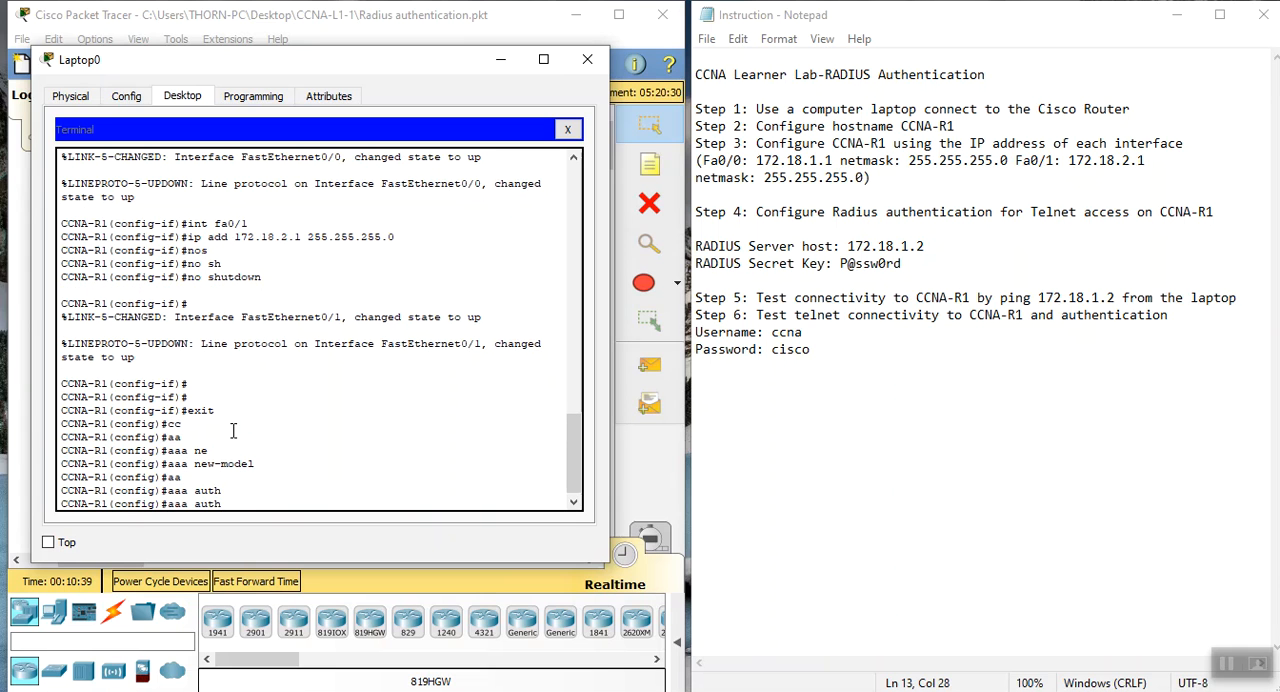
{"action": "type", "text": "enti"}
{"action": "type", "text": "c"}
{"action": "key", "text": "Tab"}
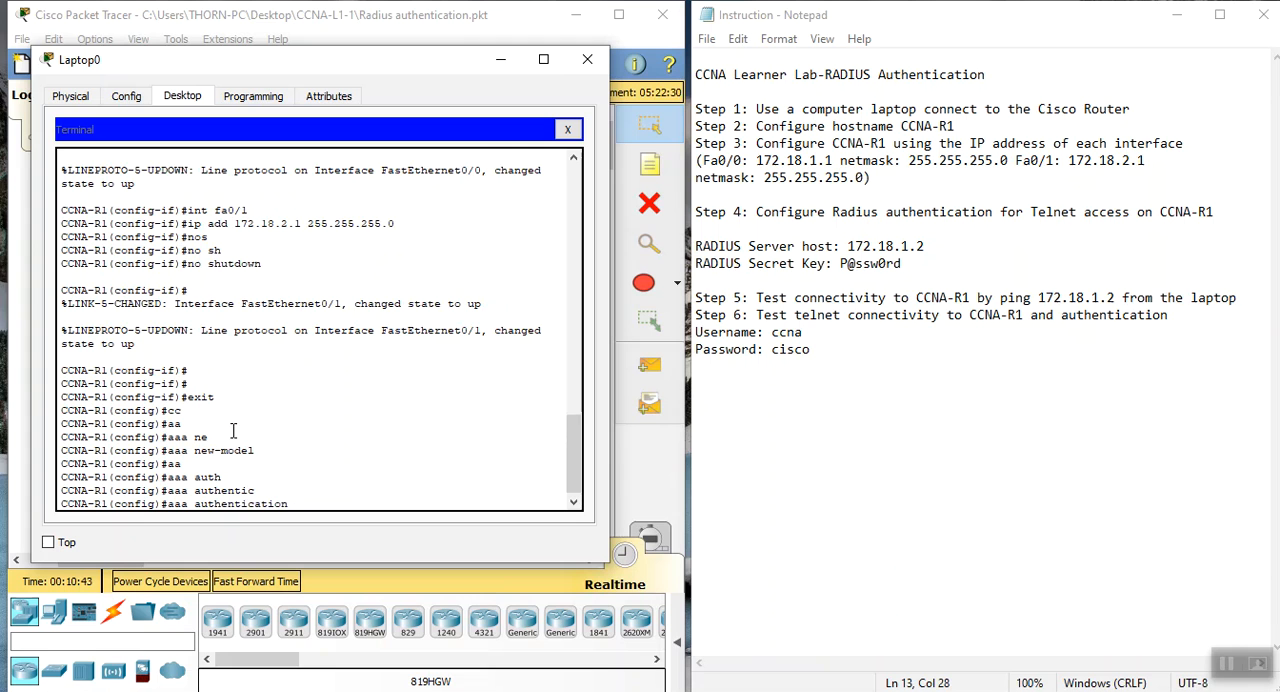
{"action": "type", "text": "log"}
{"action": "key", "text": "Tab"}
{"action": "type", "text": "de"}
{"action": "key", "text": "Tab"}
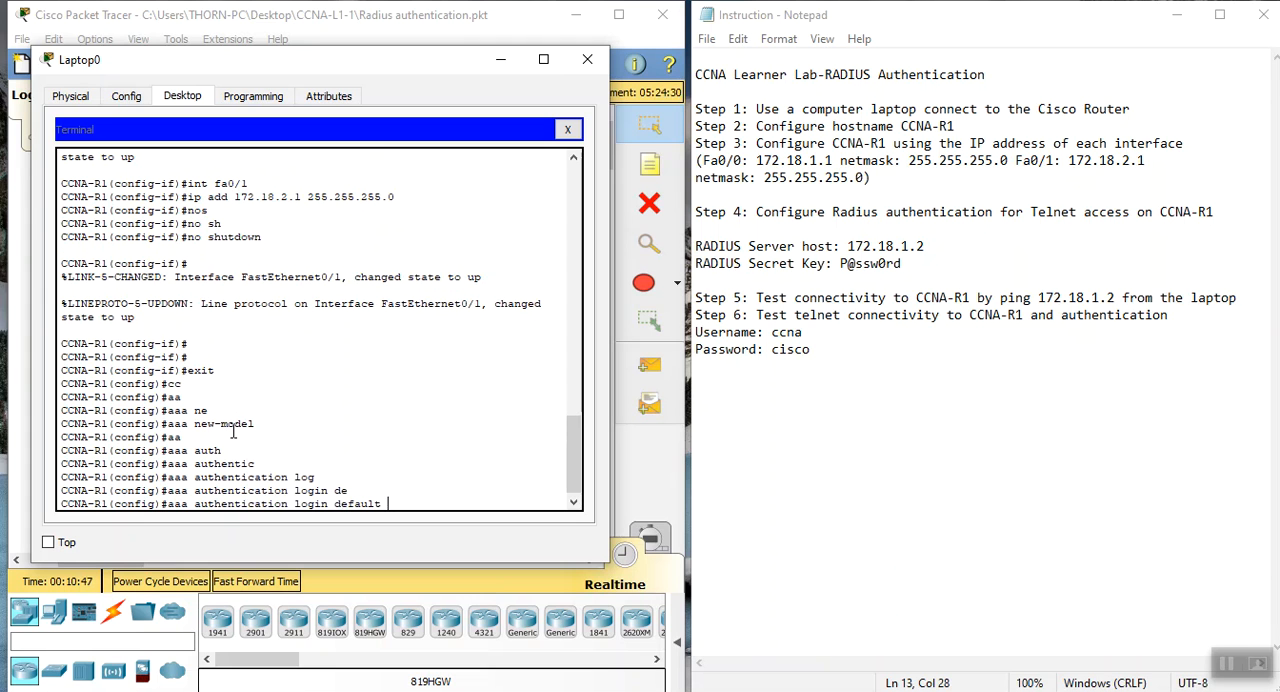
{"action": "type", "text": "gr"}
{"action": "key", "text": "Tab"}
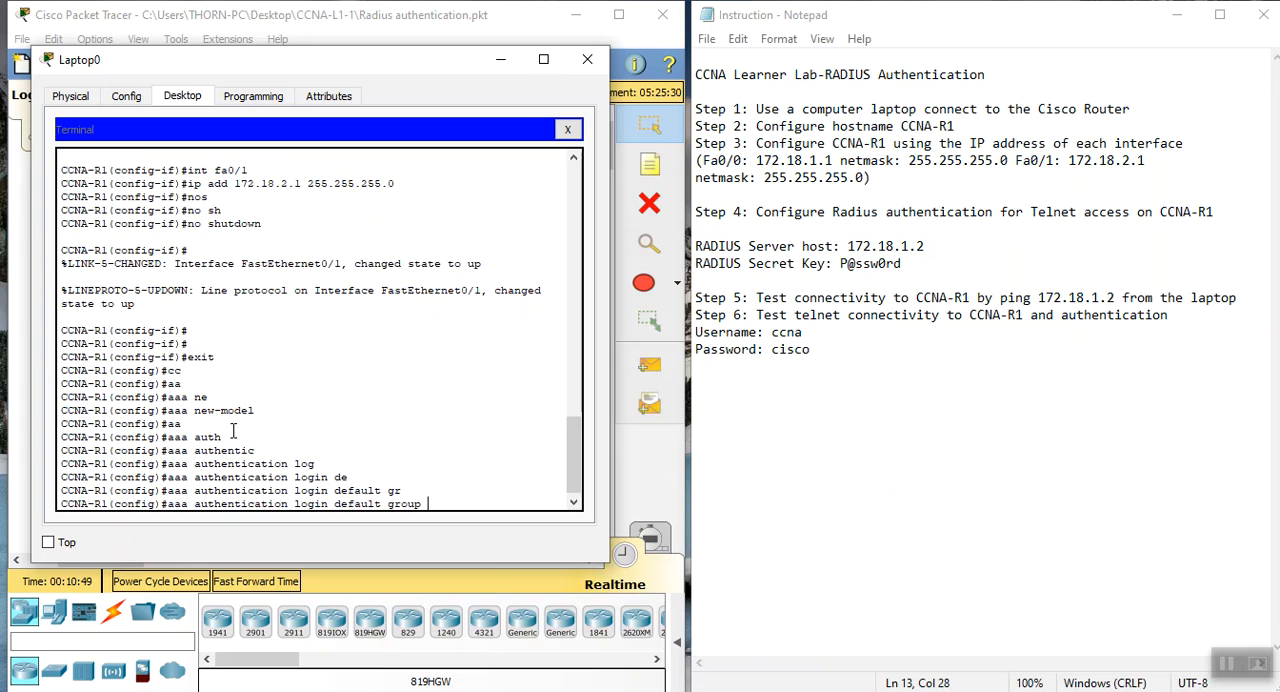
{"action": "type", "text": "ra"}
{"action": "key", "text": "Tab"}
{"action": "type", "text": "loc"}
{"action": "key", "text": "Tab"}
{"action": "key", "text": "Return"}
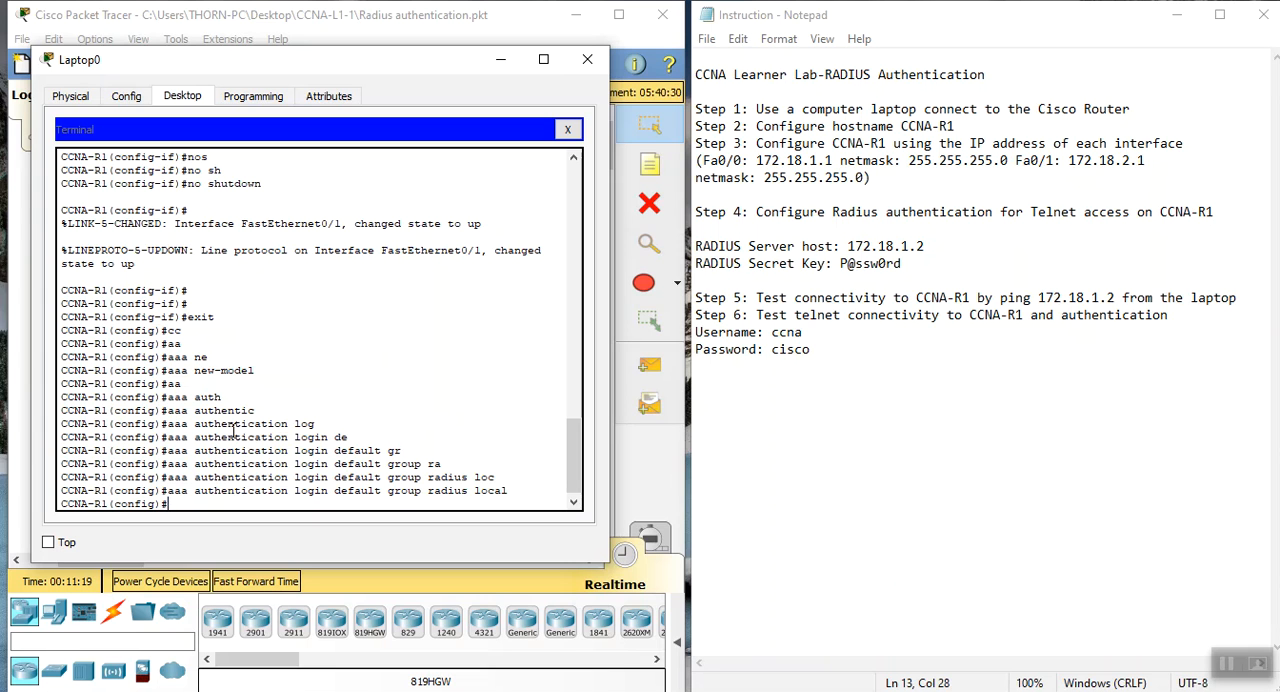
{"action": "key", "text": "Return"}
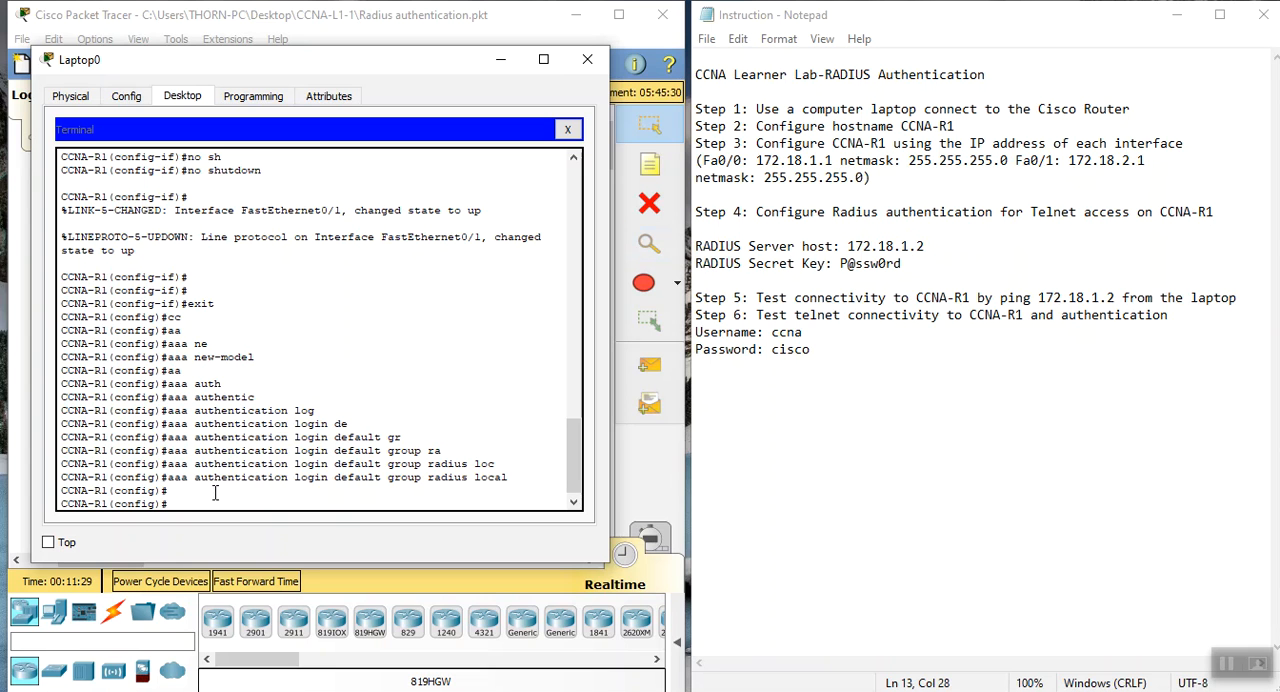
Define the RADIUS server host 172.18.1.2 on CCNA-R1 and enter the RADIUS secret key given in the instructions
{"action": "type", "text": "ra"}
{"action": "key", "text": "Tab"}
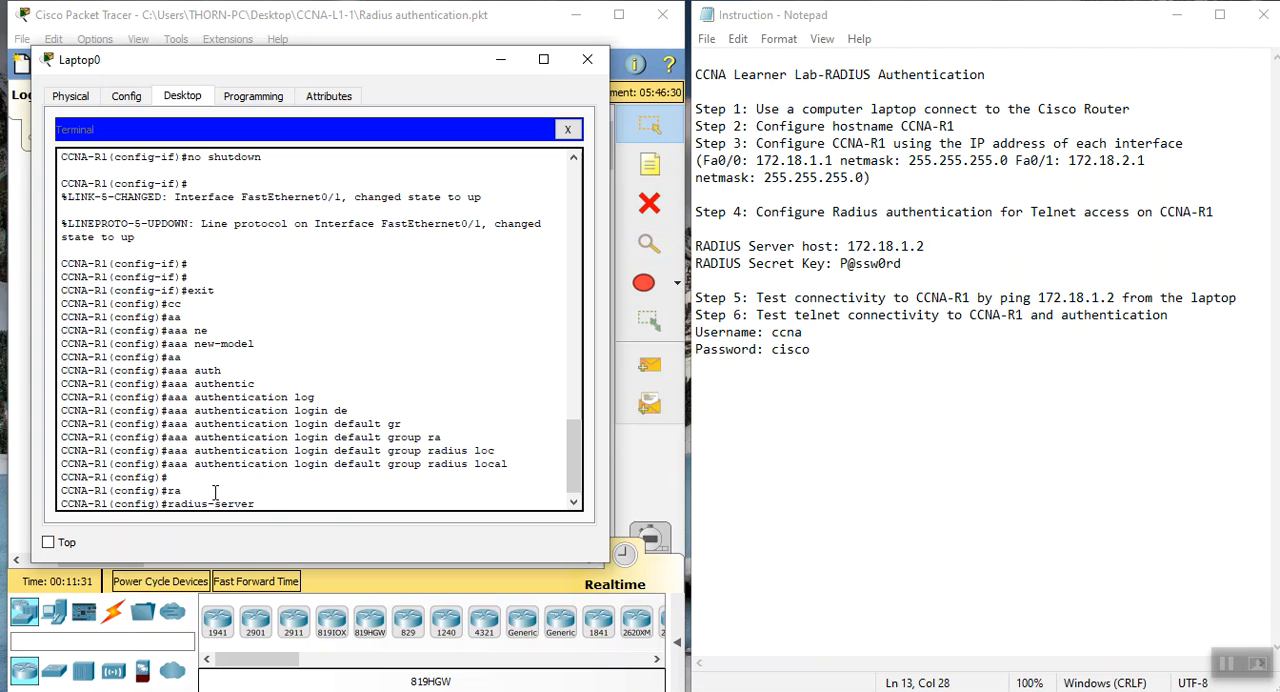
{"action": "type", "text": "ho"}
{"action": "key", "text": "Tab"}
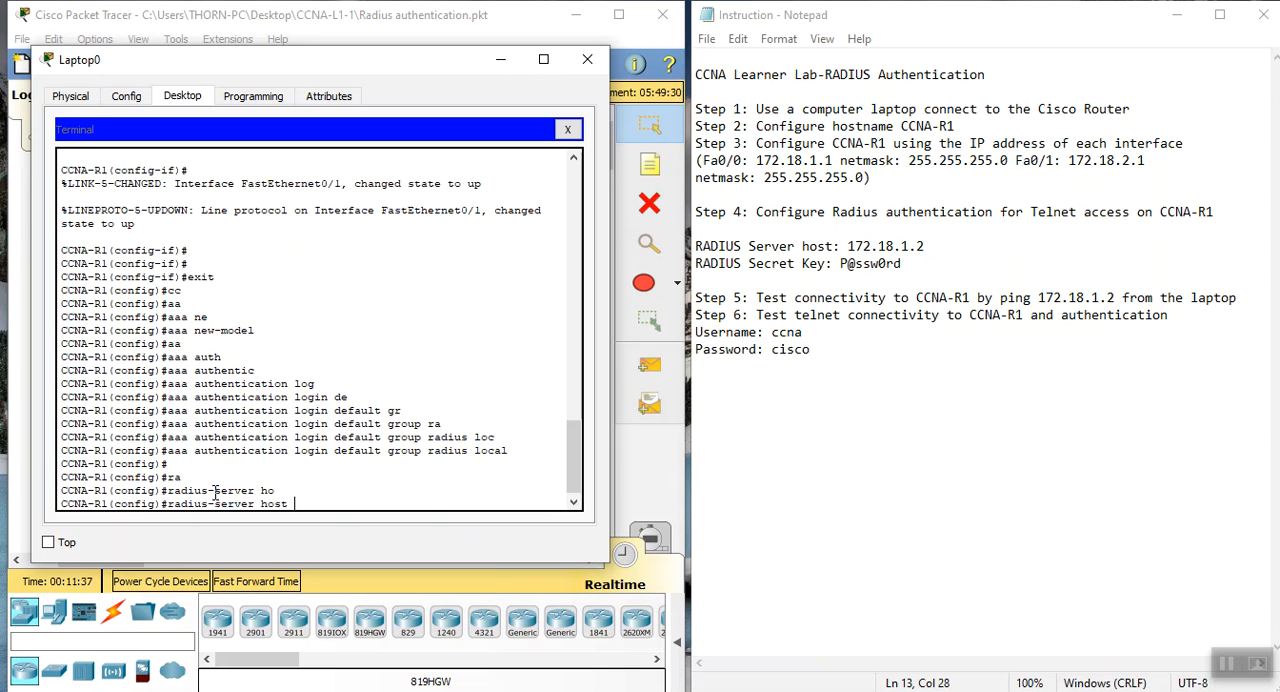
{"action": "type", "text": "172.18.1.2 k"}
{"action": "key", "text": "Tab"}
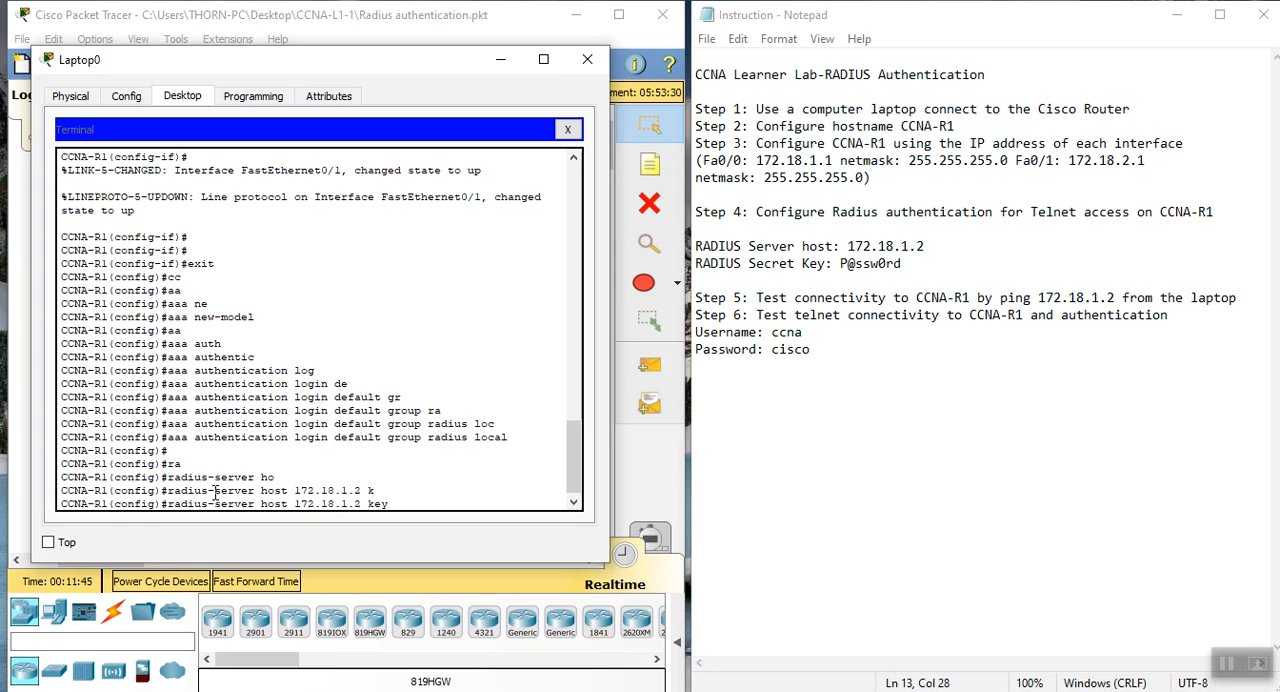
{"action": "type", "text": "P@ssw0rd"}
{"action": "key", "text": "Return"}
{"action": "key", "text": "Return"}
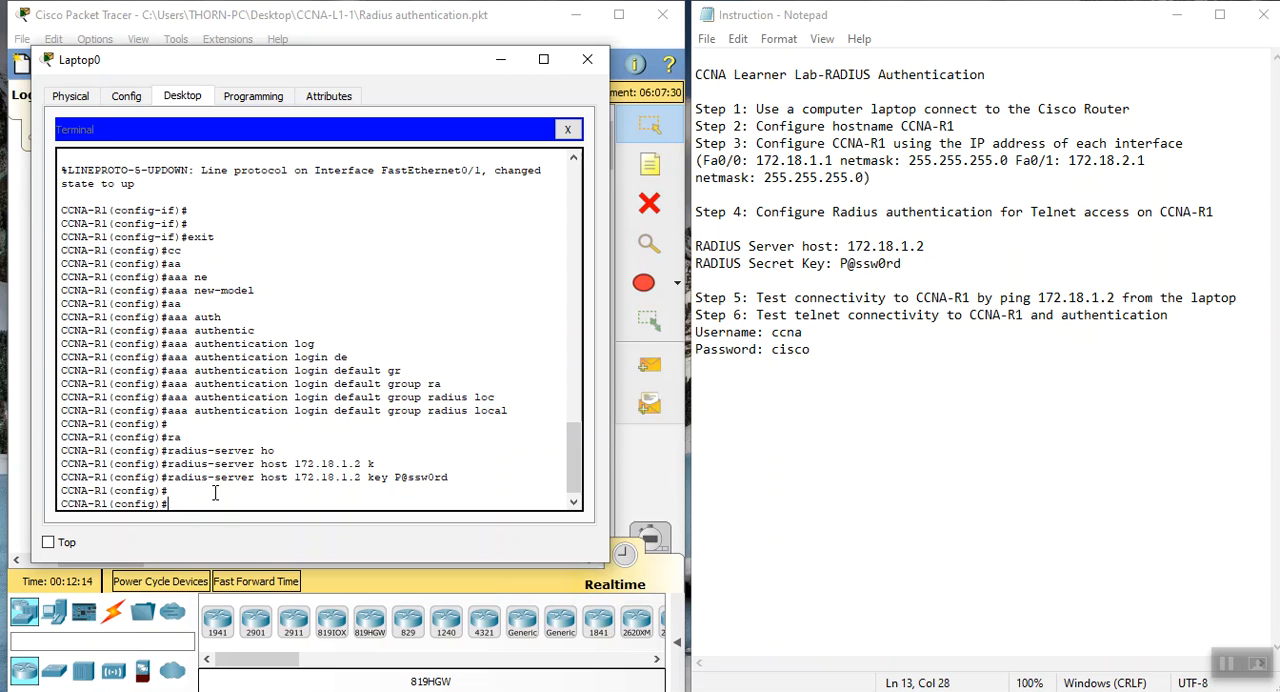
Enter line configuration mode for the Telnet lines with line vty 0 4 on CCNA-R1
{"action": "type", "text": "lin"}
{"action": "key", "text": "Tab"}
{"action": "type", "text": "vt"}
{"action": "key", "text": "Tab"}
{"action": "type", "text": "0 4"}
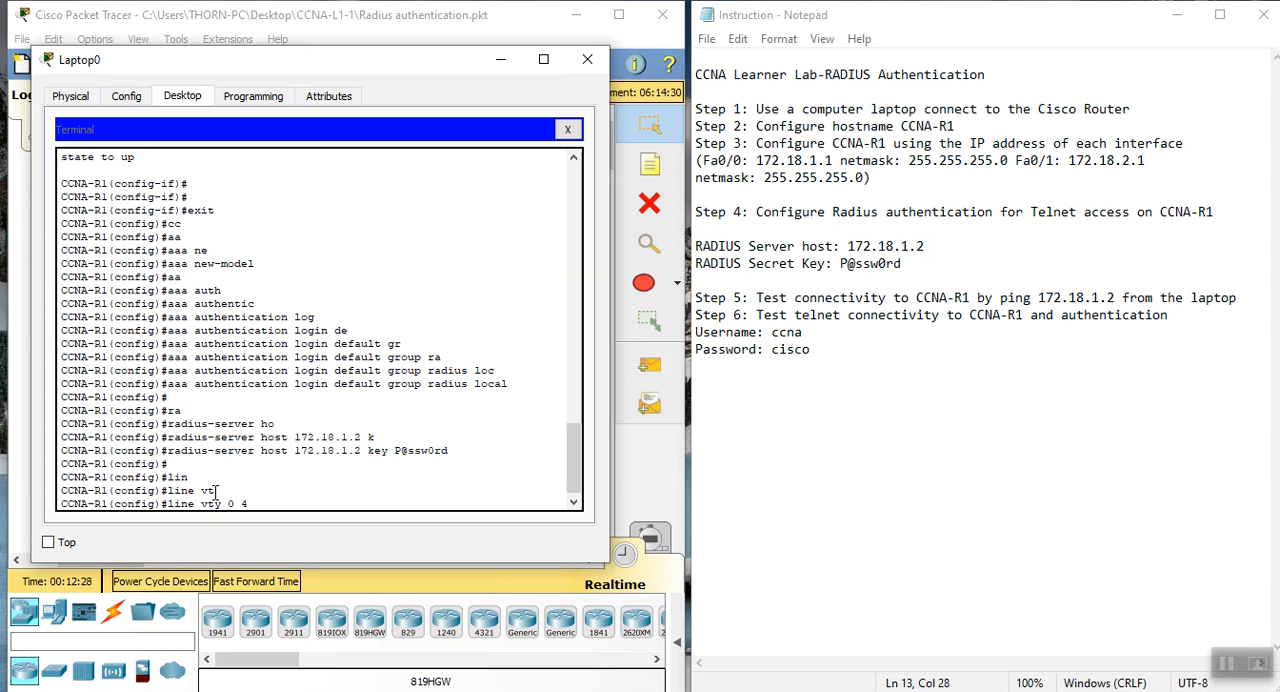
{"action": "key", "text": "Return"}
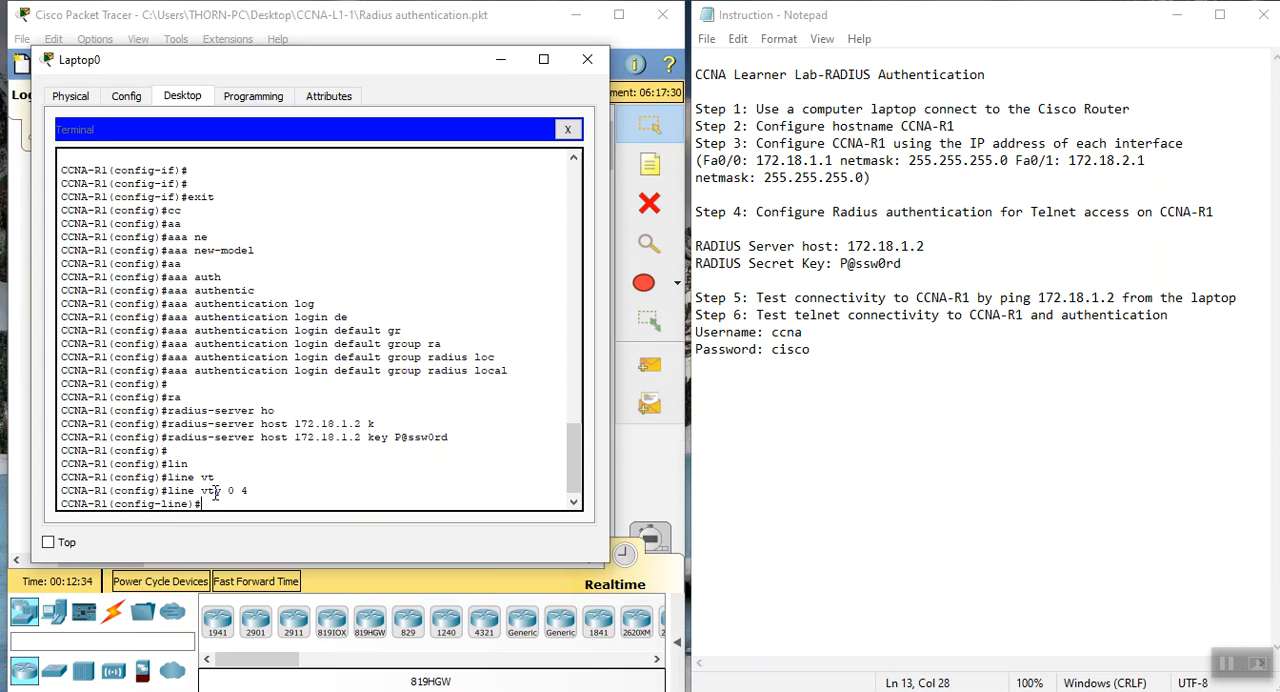
Apply the default authentication list to the vty lines with login authentication default
{"action": "type", "text": "log"}
{"action": "key", "text": "Tab"}
{"action": "type", "text": "i"}
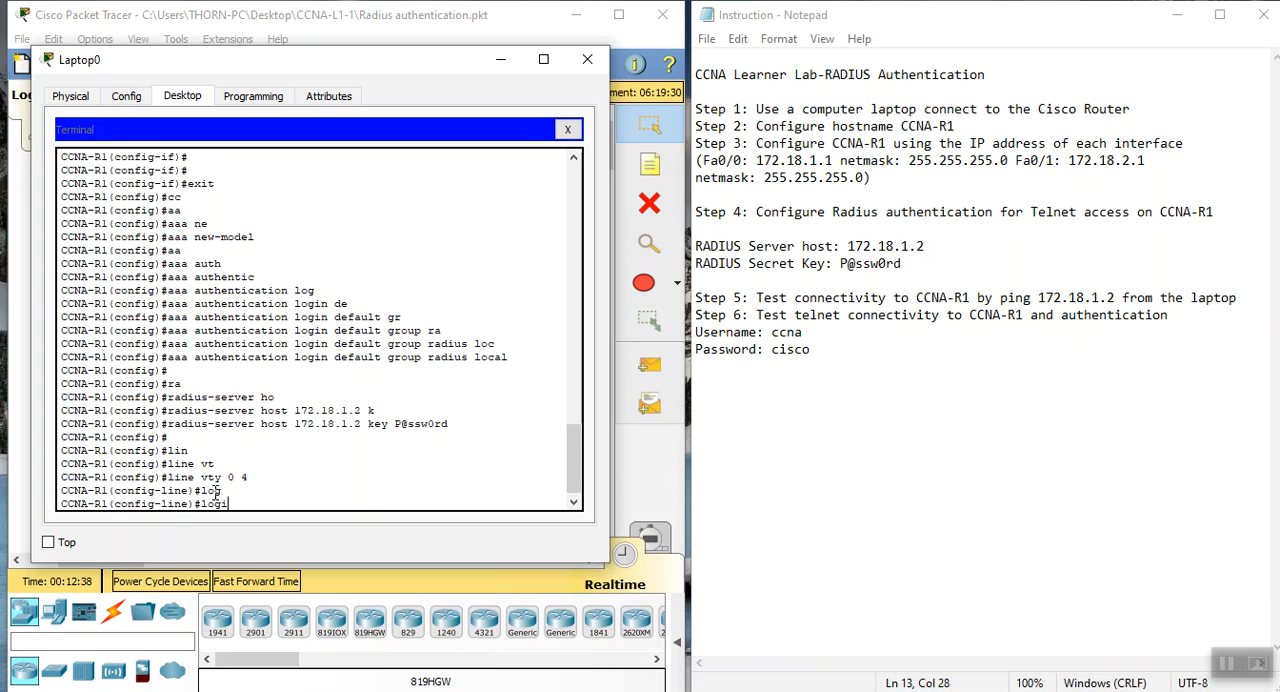
{"action": "key", "text": "Tab"}
{"action": "type", "text": "aut"}
{"action": "key", "text": "Tab"}
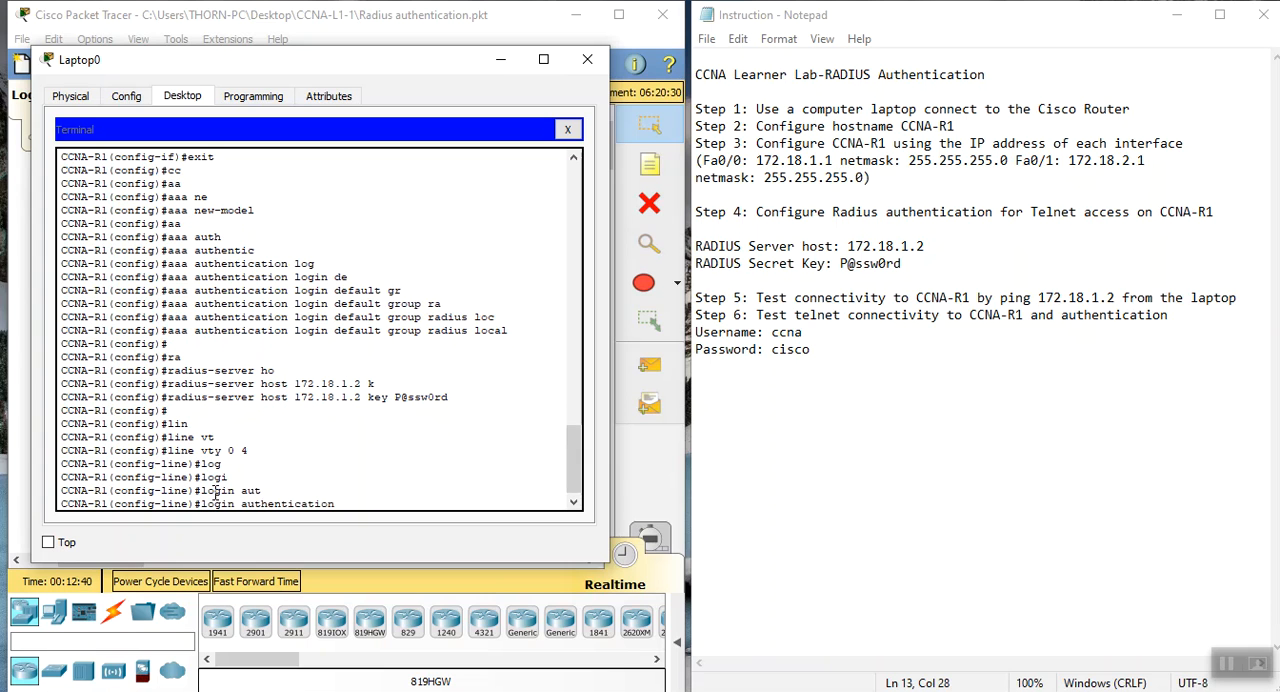
{"action": "type", "text": "de"}
{"action": "key", "text": "Tab"}
{"action": "key", "text": "Return"}
{"action": "key", "text": "Return"}
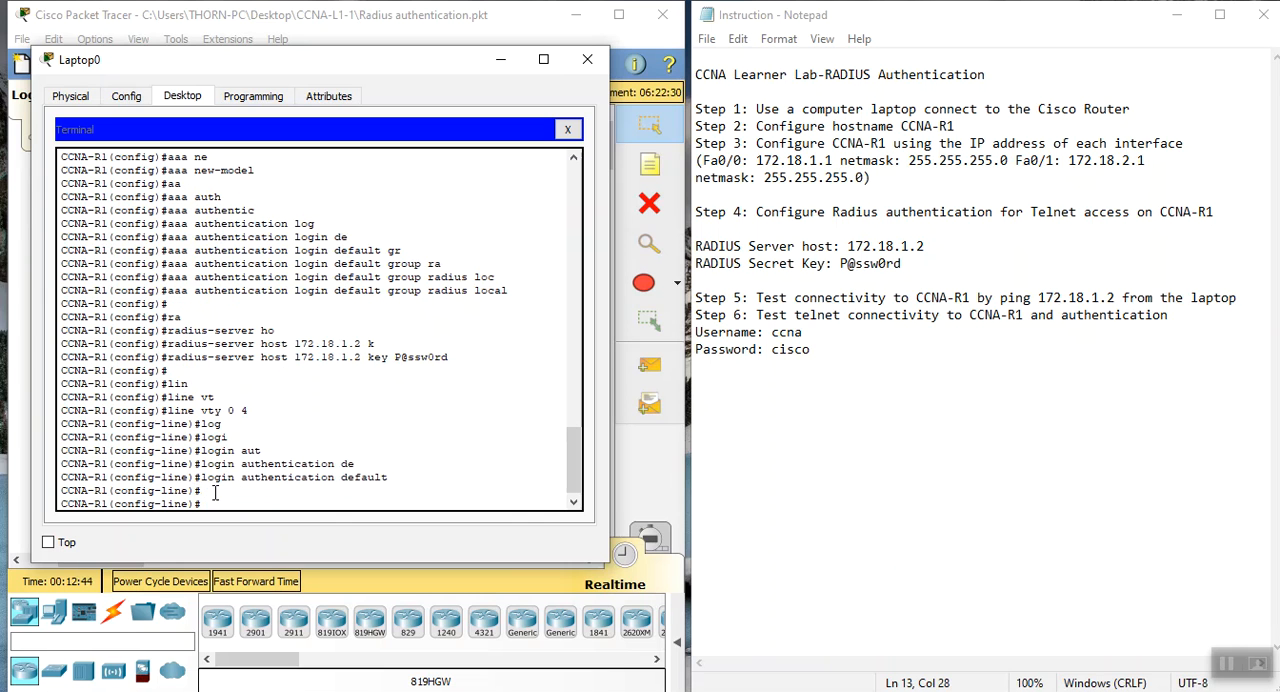
Save the running configuration to the startup configuration with do copy run start, accepting the default destination filename
{"action": "type", "text": "do copy ru"}
{"action": "key", "text": "Tab"}
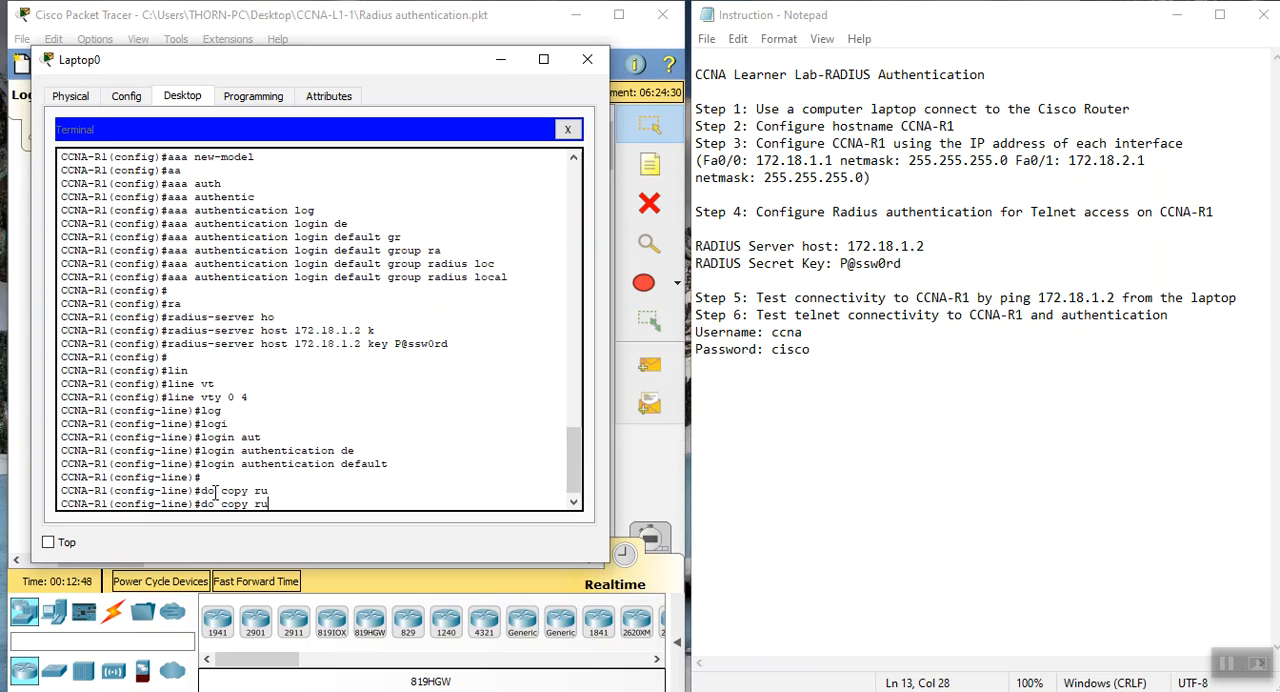
{"action": "key", "text": "BackSpace"}
{"action": "type", "text": "un start"}
{"action": "key", "text": "Return"}
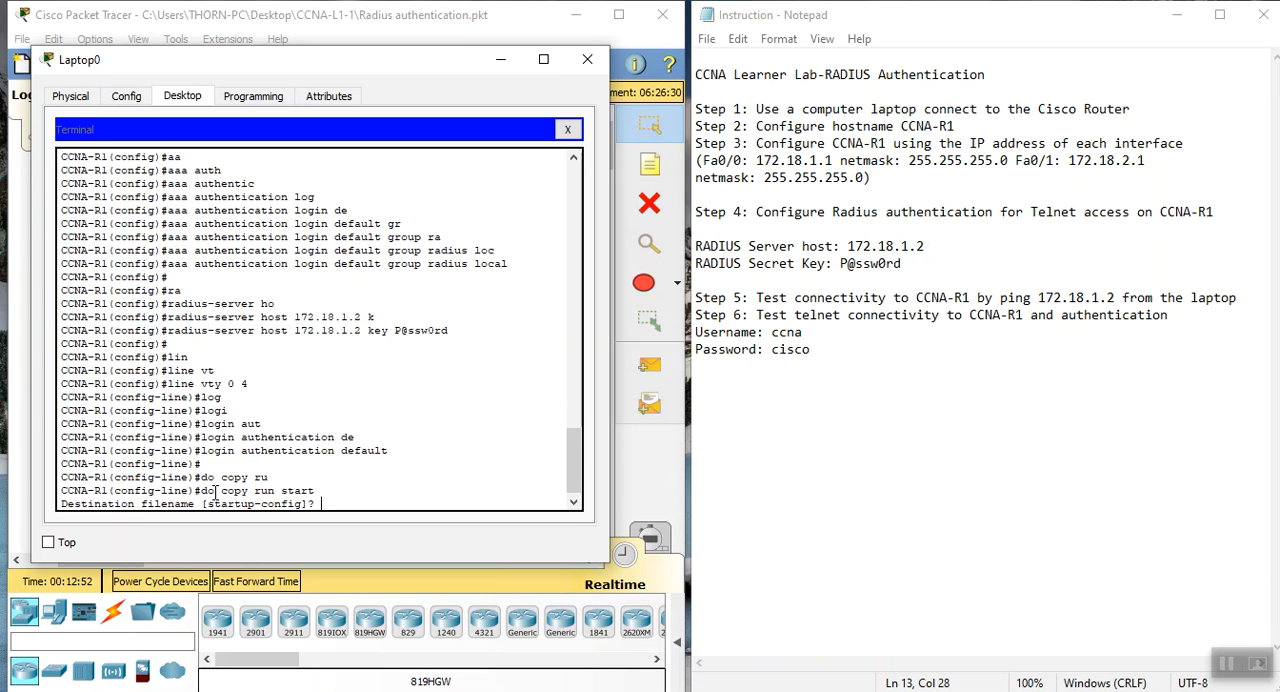
{"action": "key", "text": "Return"}
{"action": "key", "text": "Return"}
{"action": "key", "text": "Return"}
{"action": "key", "text": "Return"}
{"action": "key", "text": "Return"}
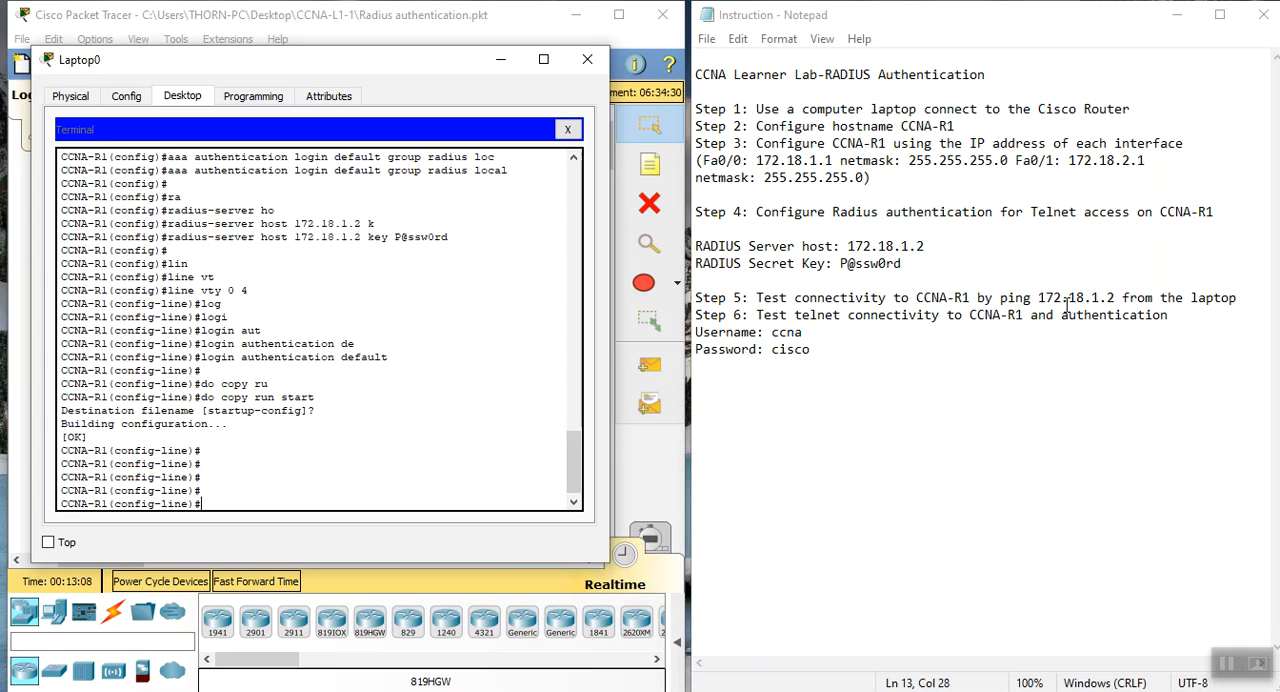
Close the laptop's terminal session and ping 172.18.1.2 from its Command Prompt to test connectivity
{"action": "left_click_drag", "start_coordinate": [922, 262], "coordinate": [694, 214]}
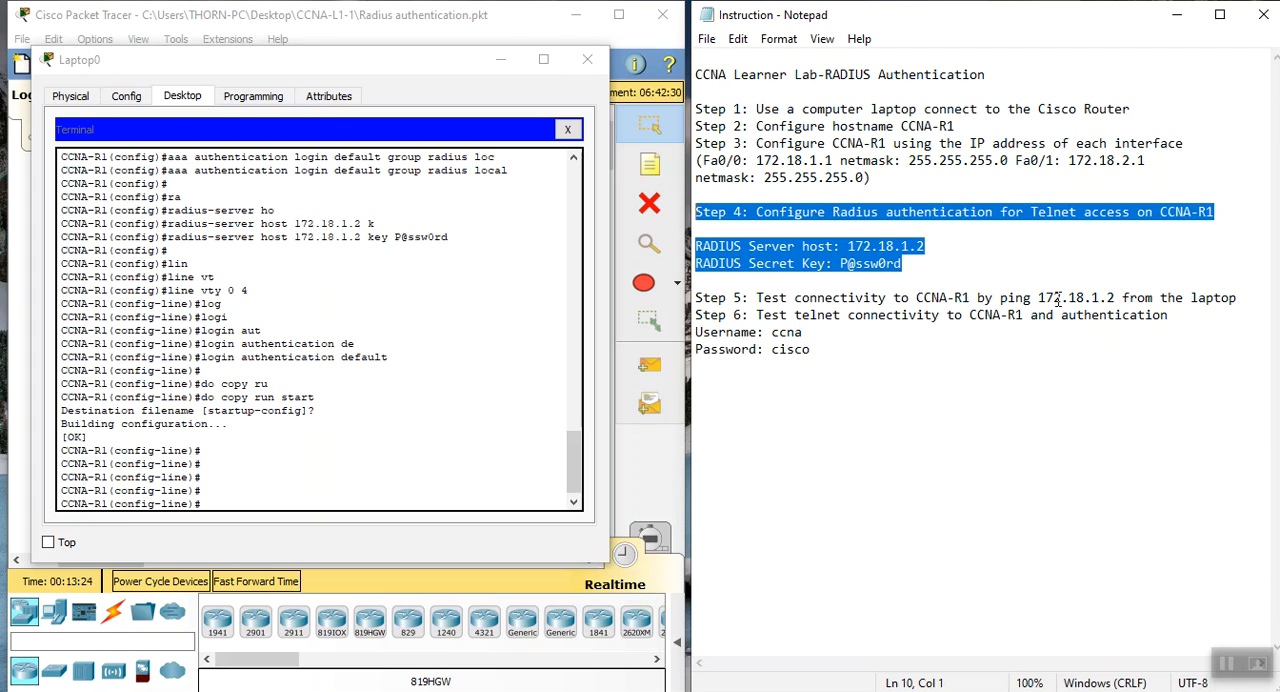
{"action": "left_click", "coordinate": [572, 129]}
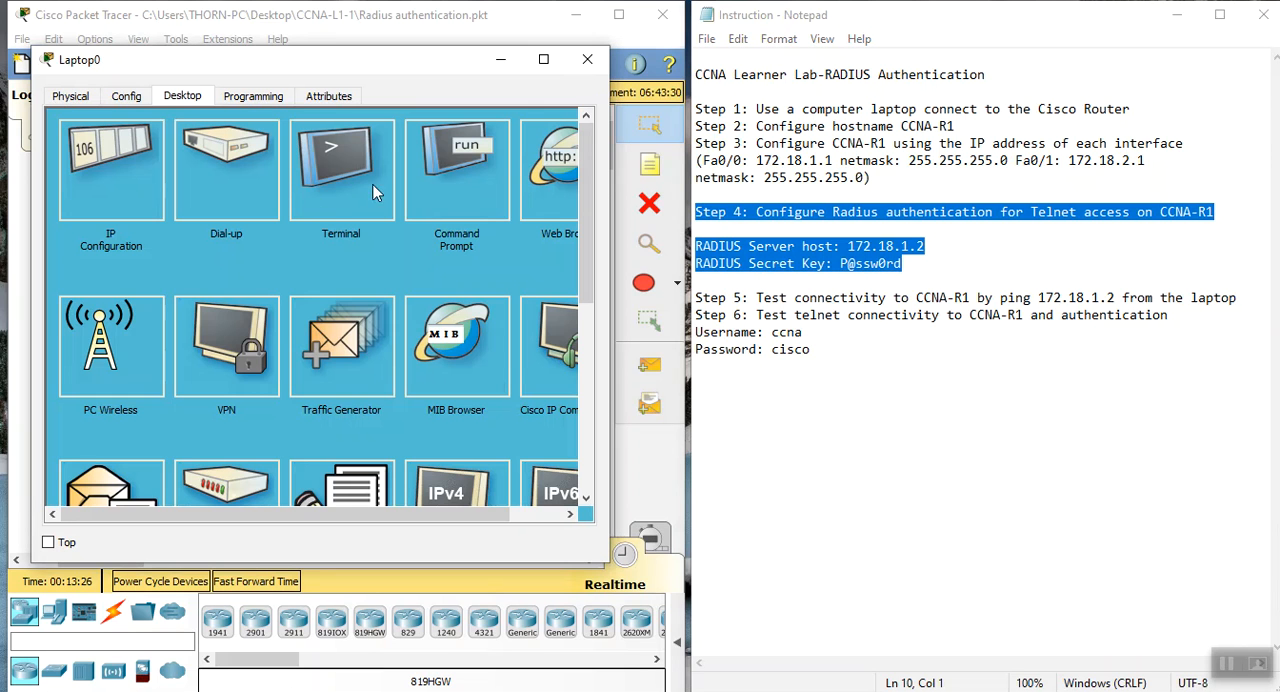
{"action": "left_click", "coordinate": [472, 179]}
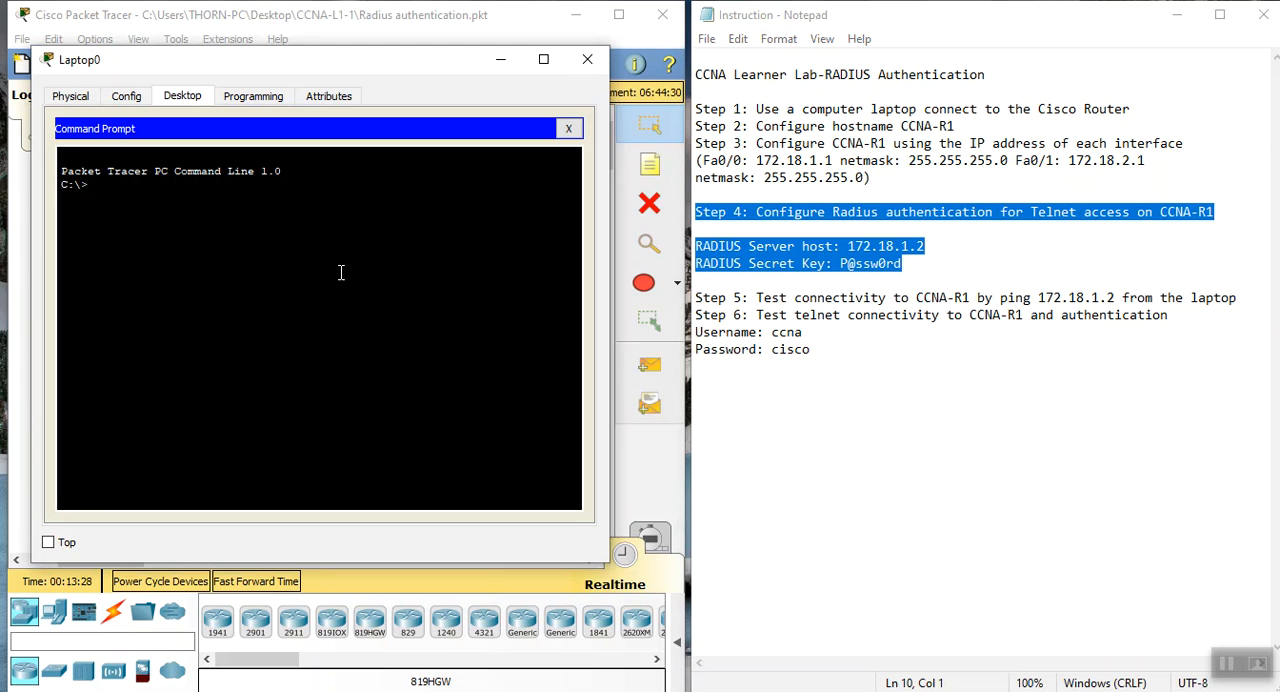
{"action": "type", "text": "ping 172.18.1.1"}
{"action": "key", "text": "BackSpace"}
{"action": "type", "text": "2"}
{"action": "key", "text": "Return"}
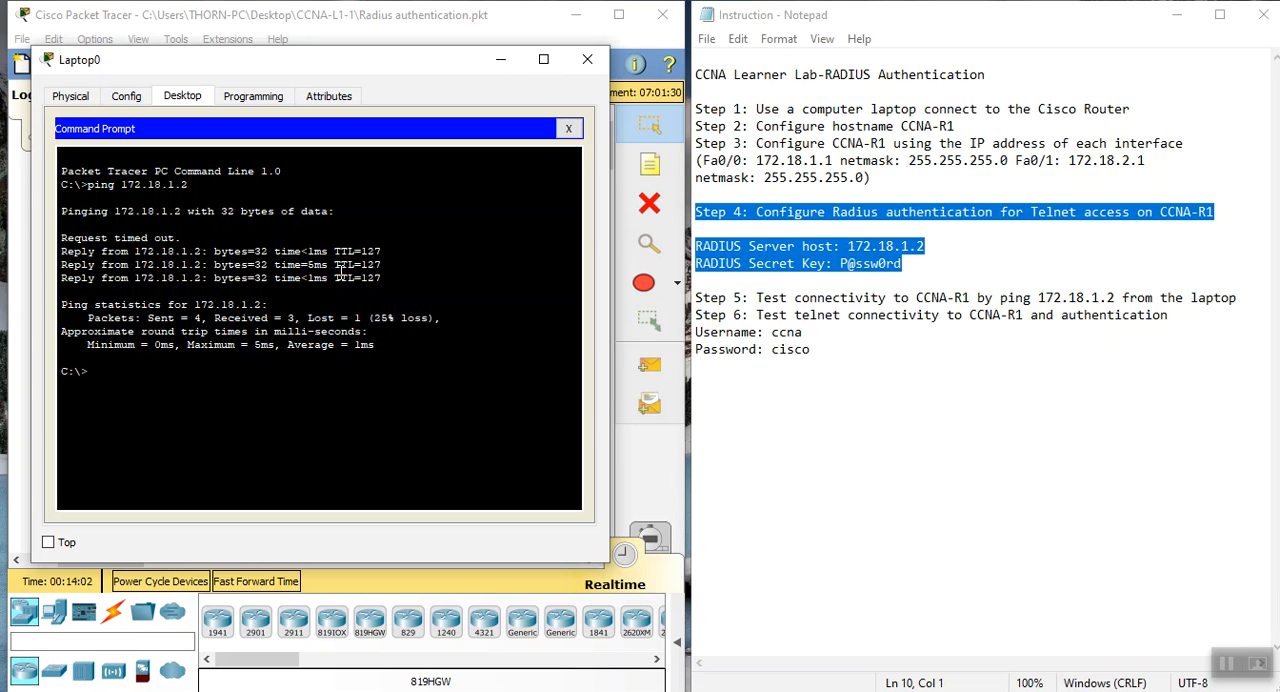
Start a Telnet connection from the laptop to CCNA-R1 at 172.18.2.1
{"action": "type", "text": "telnet"}
{"action": "type", "text": "172.18.2.1"}
{"action": "key", "text": "Return"}
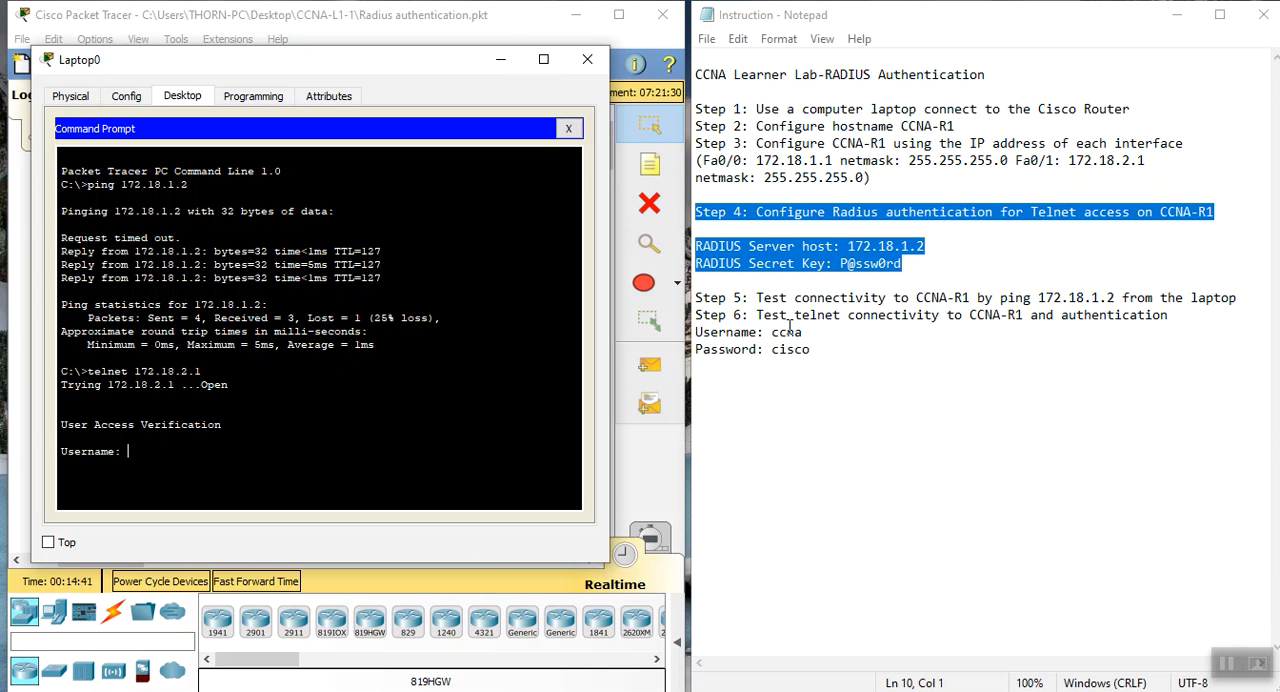
Check the credentials in the Notepad instructions and try to log in to the Telnet session with username ccna and the account password
{"action": "left_click_drag", "start_coordinate": [771, 332], "coordinate": [797, 349]}
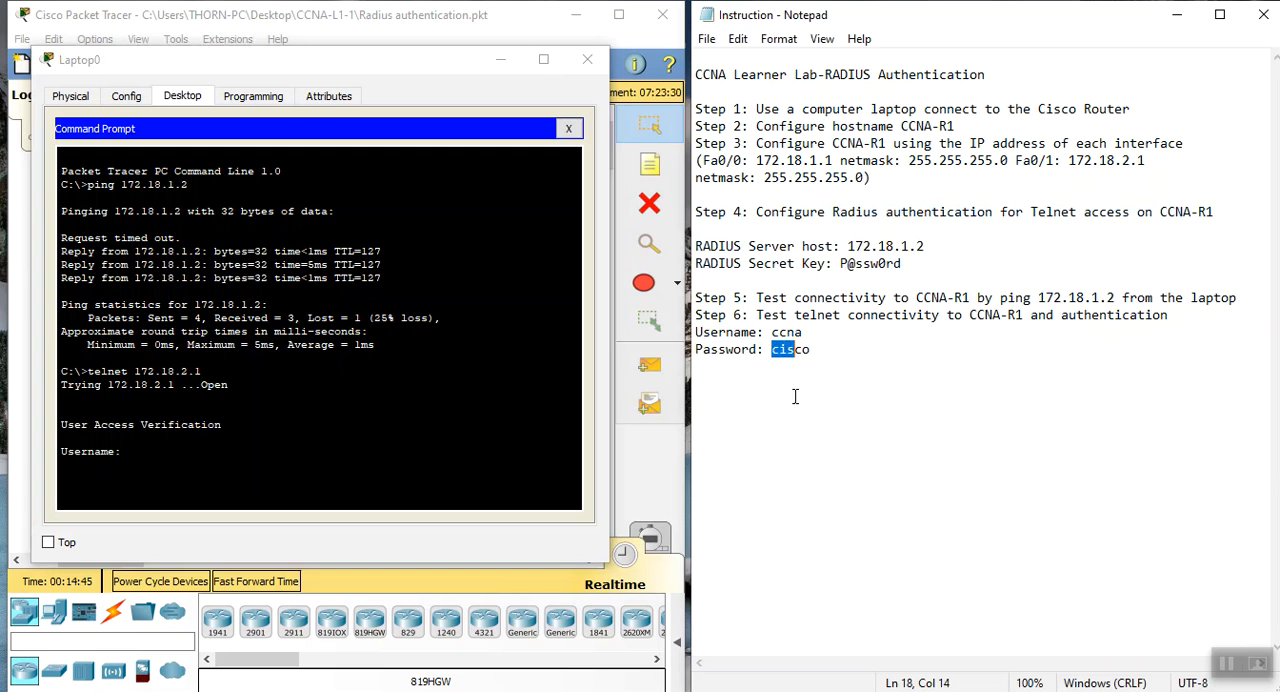
{"action": "left_click", "coordinate": [146, 452]}
{"action": "type", "text": "ccna"}
{"action": "key", "text": "Return"}
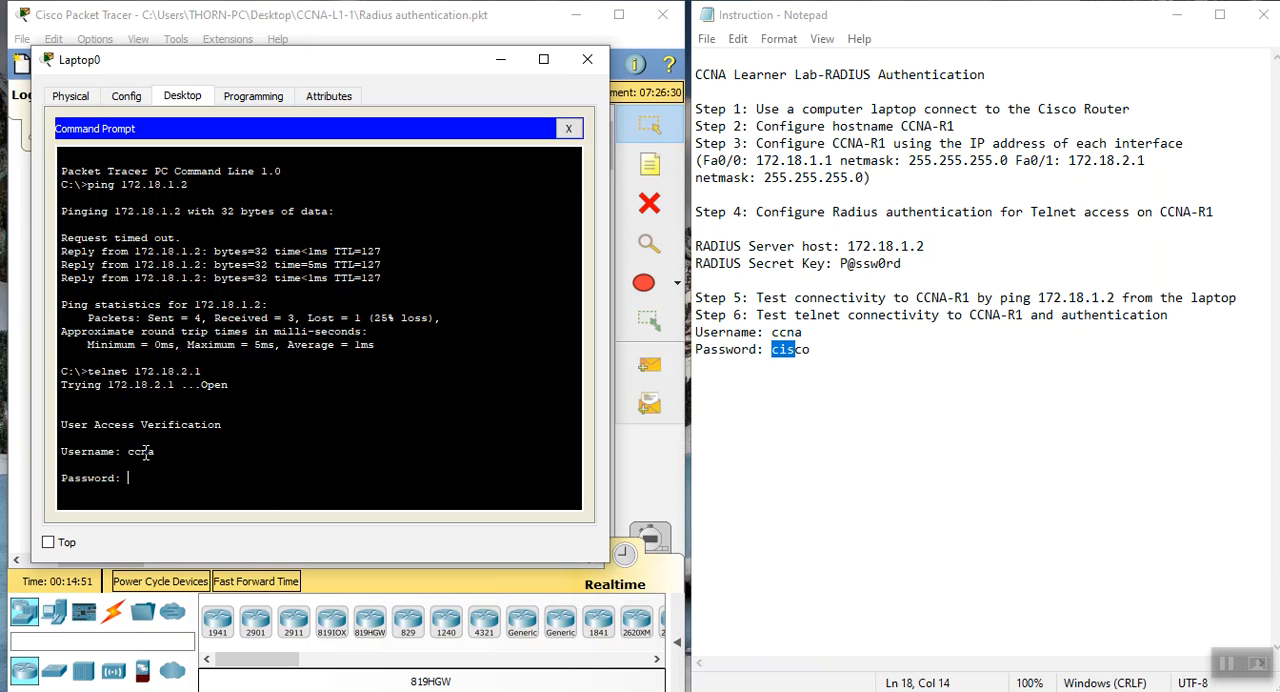
{"action": "key", "text": "Return"}
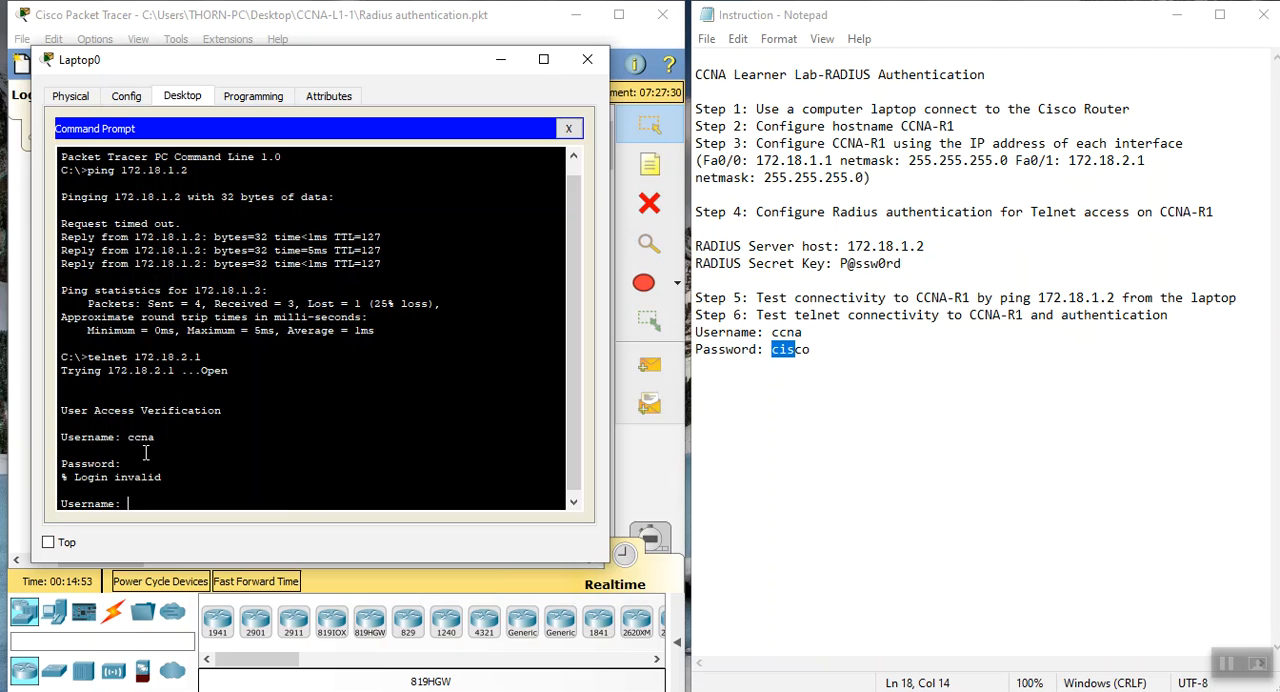
Log in to CCNA-R1 over Telnet by re-entering the username ccna and the account password
{"action": "type", "text": "cisco"}
{"action": "key", "text": "BackSpace"}
{"action": "key", "text": "BackSpace"}
{"action": "key", "text": "BackSpace"}
{"action": "key", "text": "BackSpace"}
{"action": "type", "text": "c"}
{"action": "key", "text": "Return"}
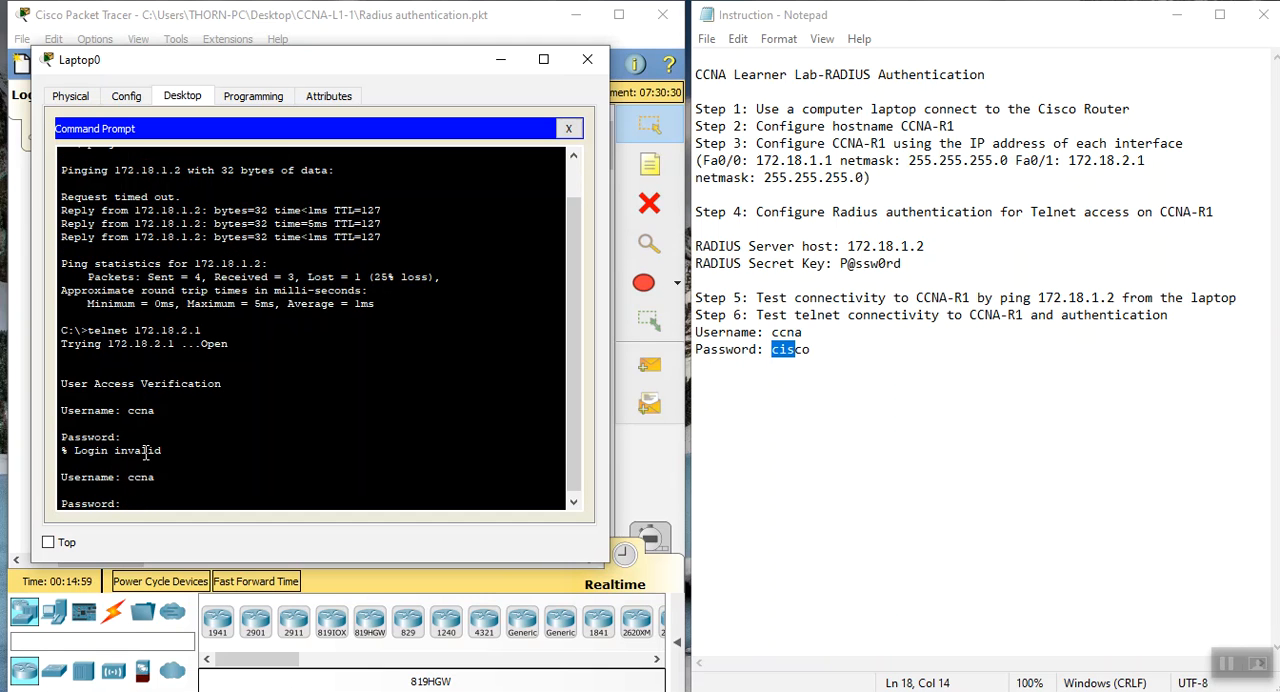
{"action": "key", "text": "Return"}
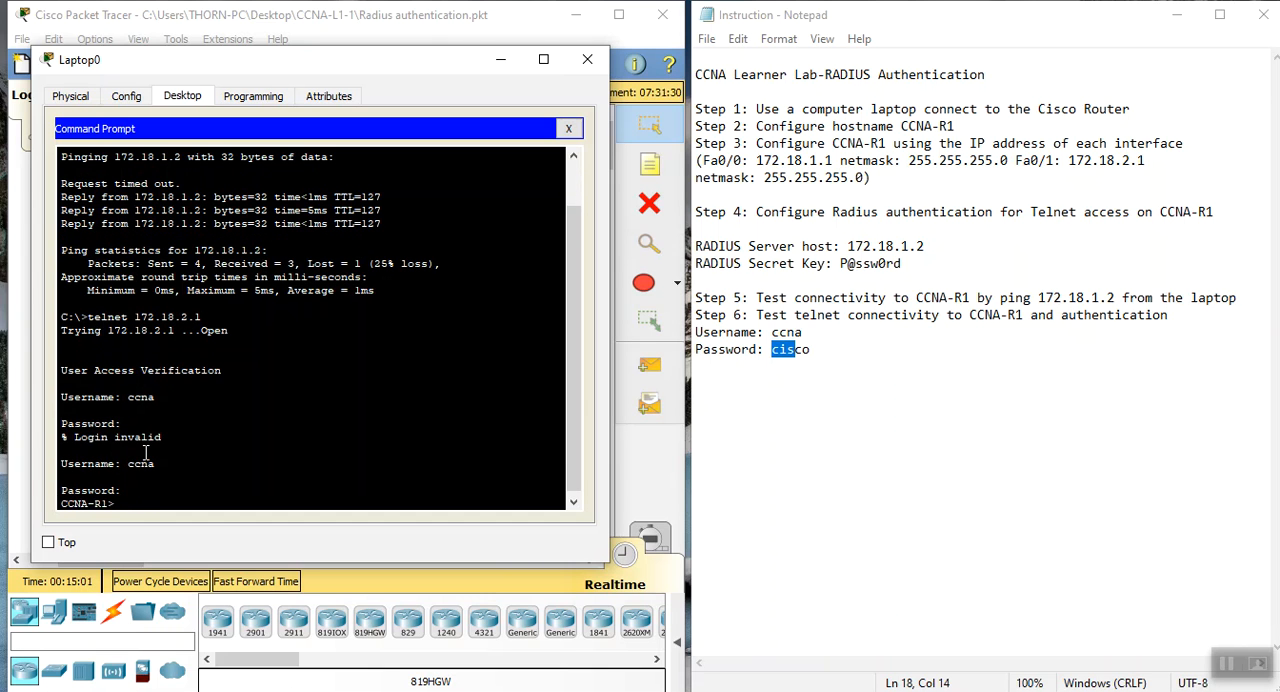
{"action": "key", "text": "Return"}
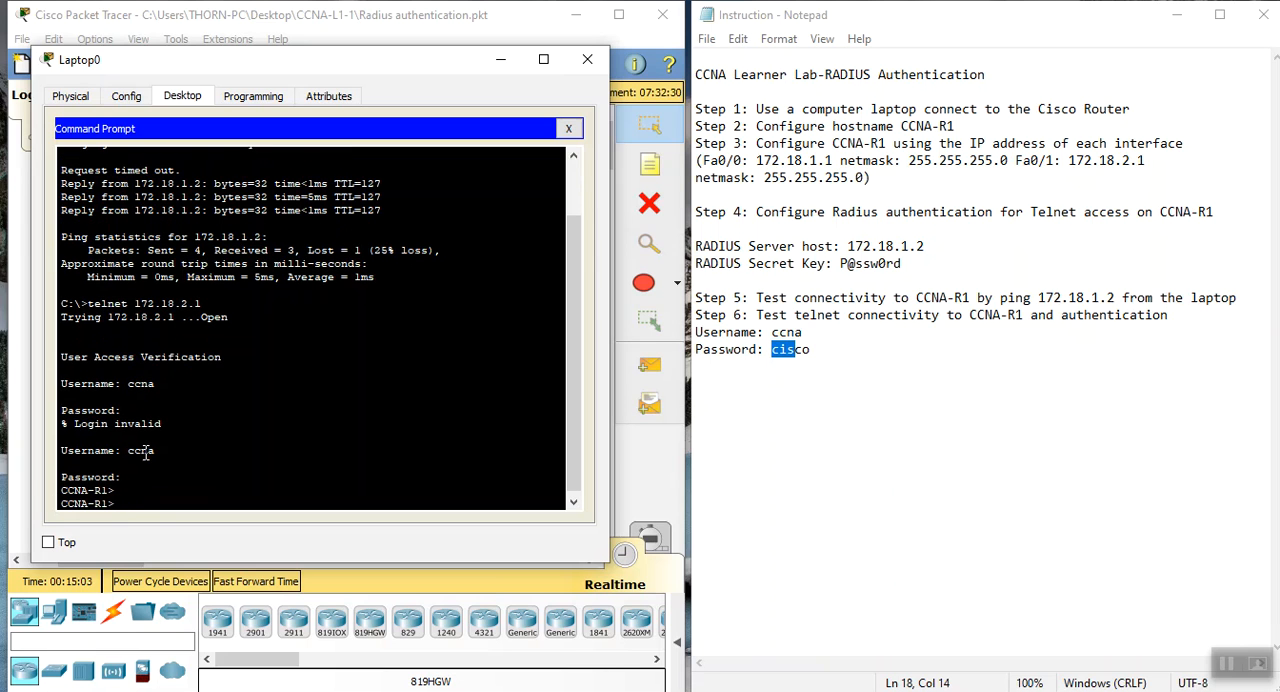